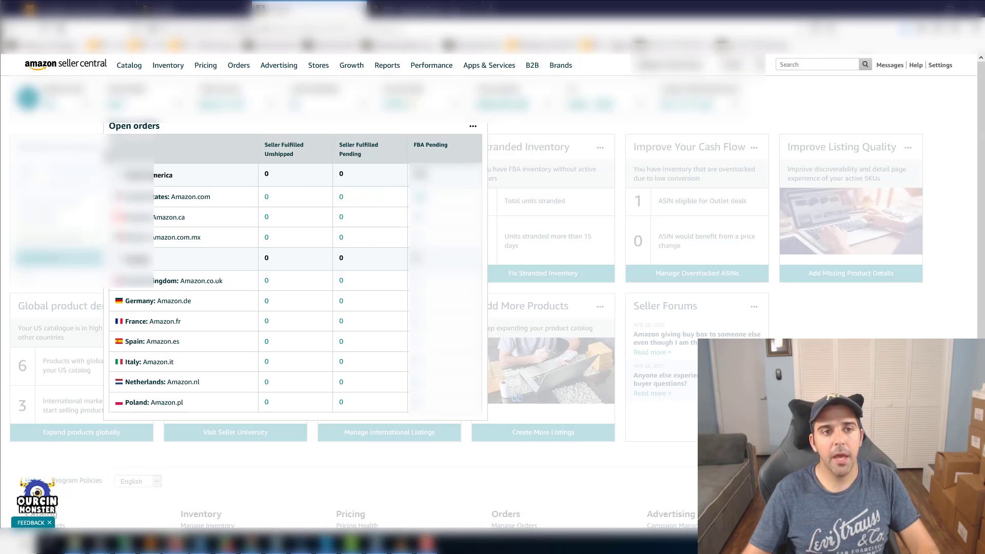
Open Manage FBA Shipments, check the Europe queue and return, then export the shipment table
{"action": "mouse_move", "coordinate": [167, 67]}
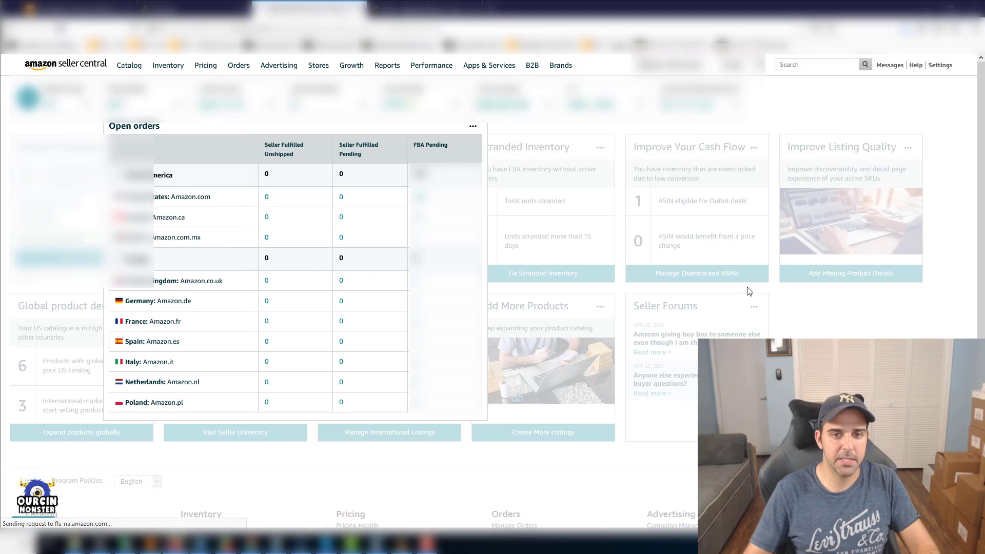
{"action": "left_click", "coordinate": [189, 274]}
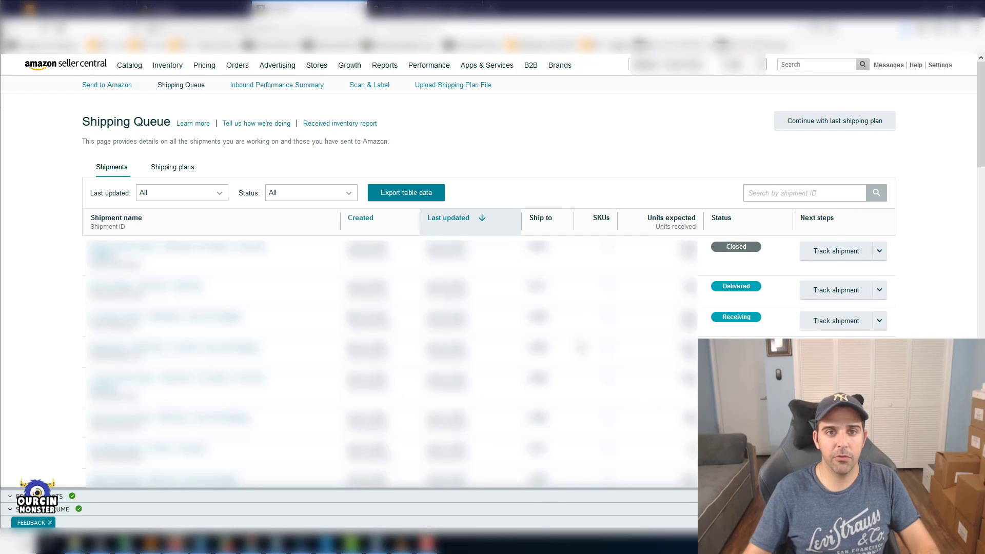
{"action": "left_click", "coordinate": [424, 9]}
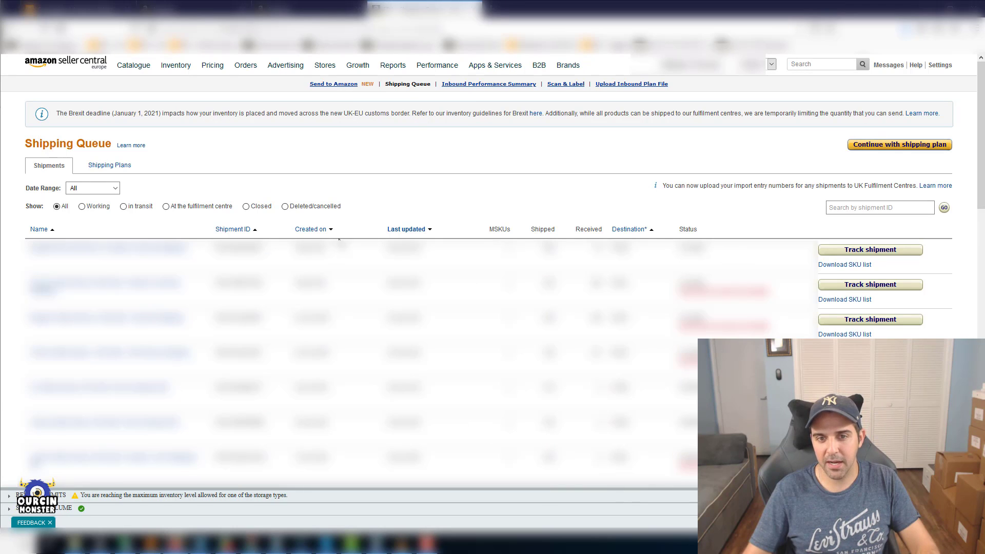
{"action": "left_click", "coordinate": [316, 11]}
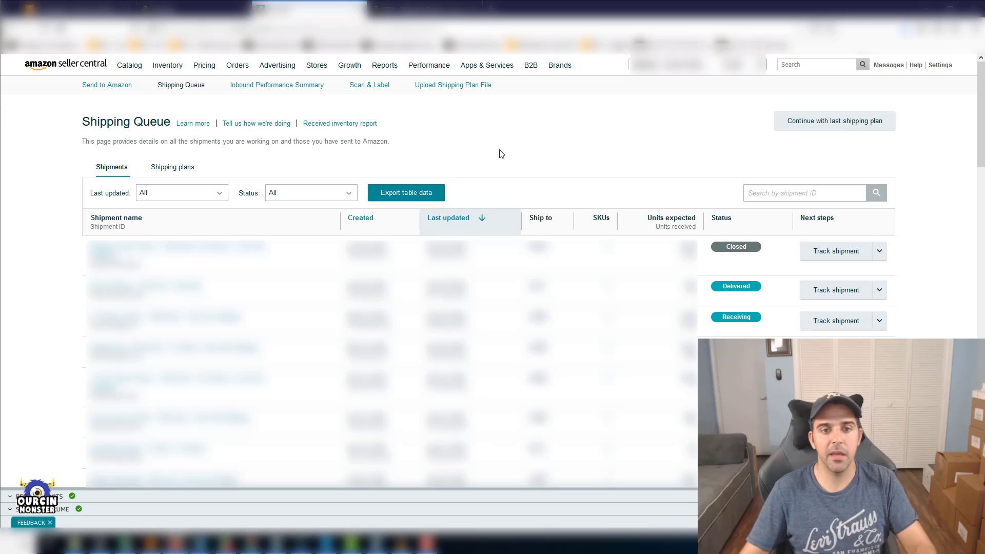
{"action": "left_click", "coordinate": [431, 198]}
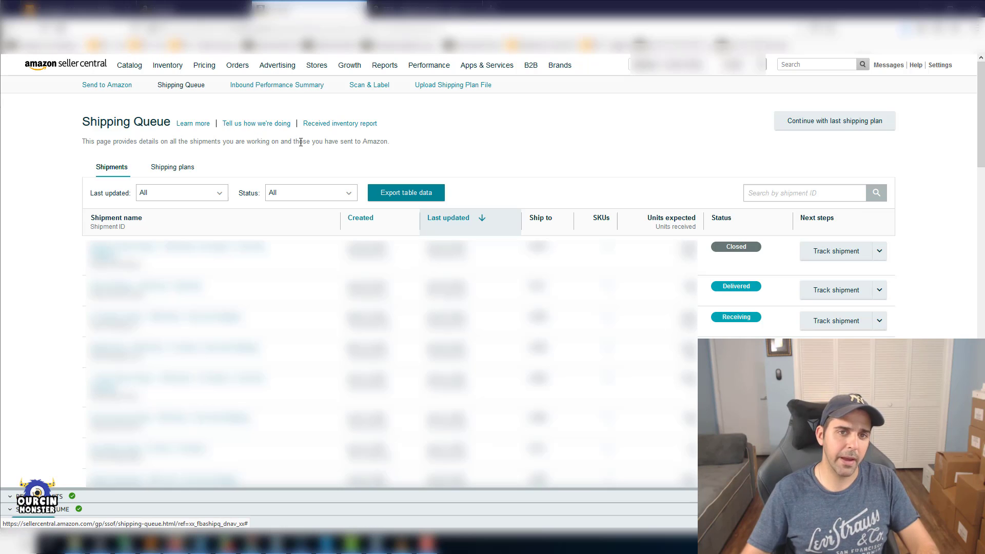
{"action": "left_click", "coordinate": [326, 125]}
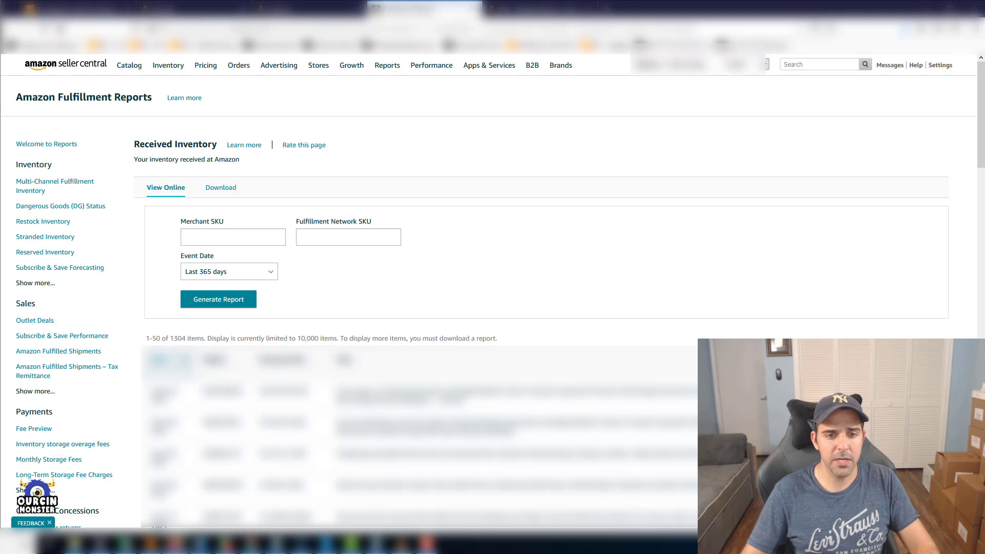
{"action": "key", "text": "ctrl+w"}
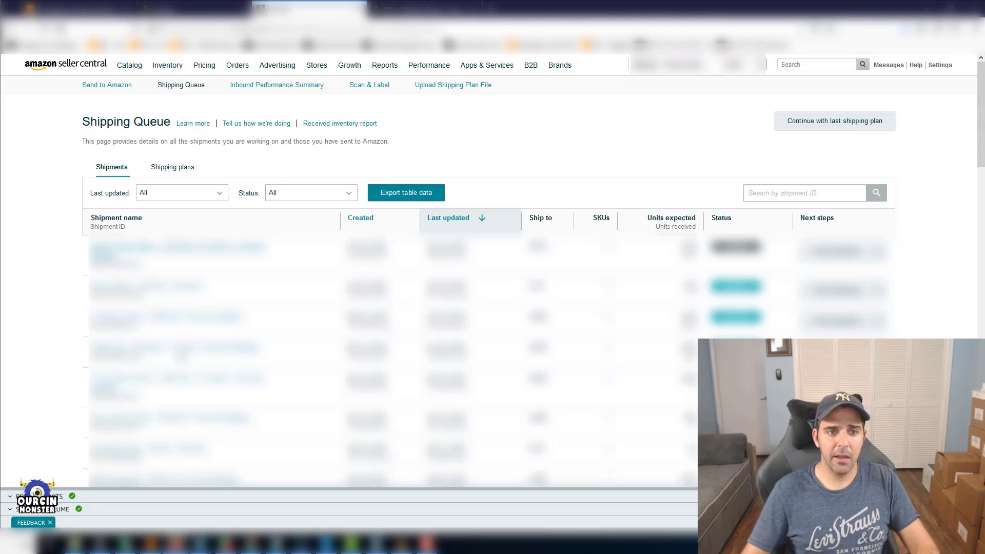
{"action": "left_click", "coordinate": [211, 198]}
{"action": "left_click", "coordinate": [321, 198]}
{"action": "left_click", "coordinate": [321, 197]}
{"action": "key", "text": "ctrl+Tab"}
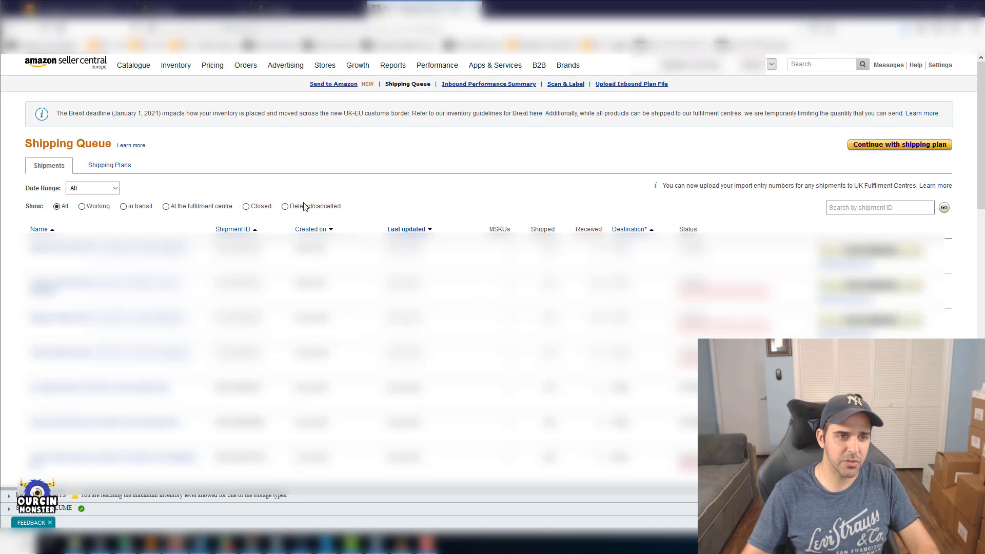
{"action": "left_click", "coordinate": [308, 8]}
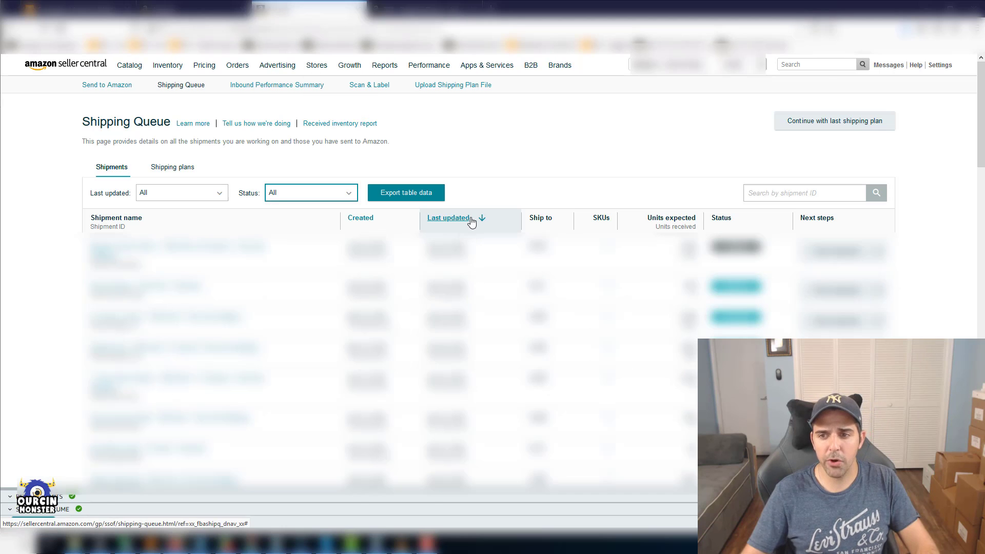
{"action": "scroll", "coordinate": [471, 222], "scroll_direction": "down", "scroll_amount": 1}
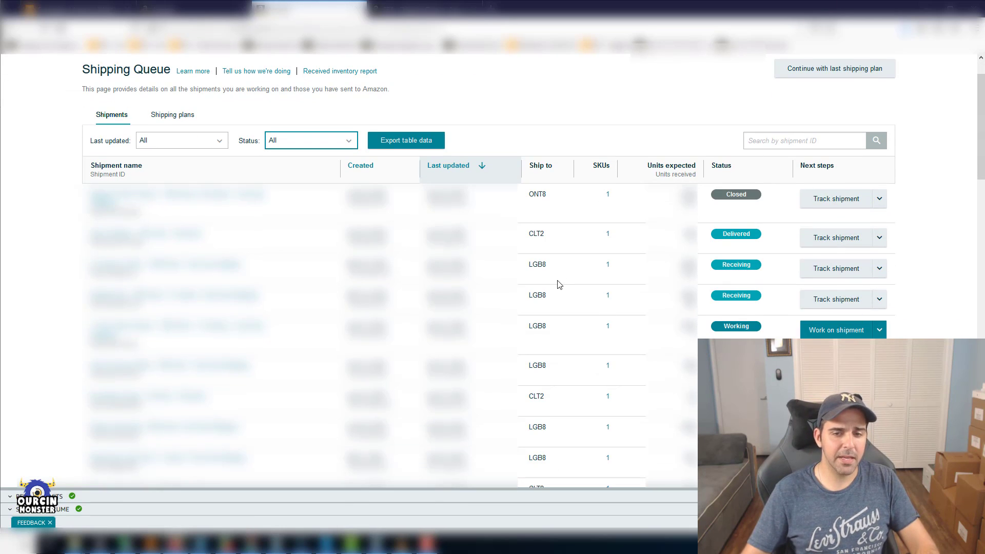
{"action": "scroll", "coordinate": [562, 279], "scroll_direction": "down", "scroll_amount": 10}
{"action": "left_click", "coordinate": [61, 496]}
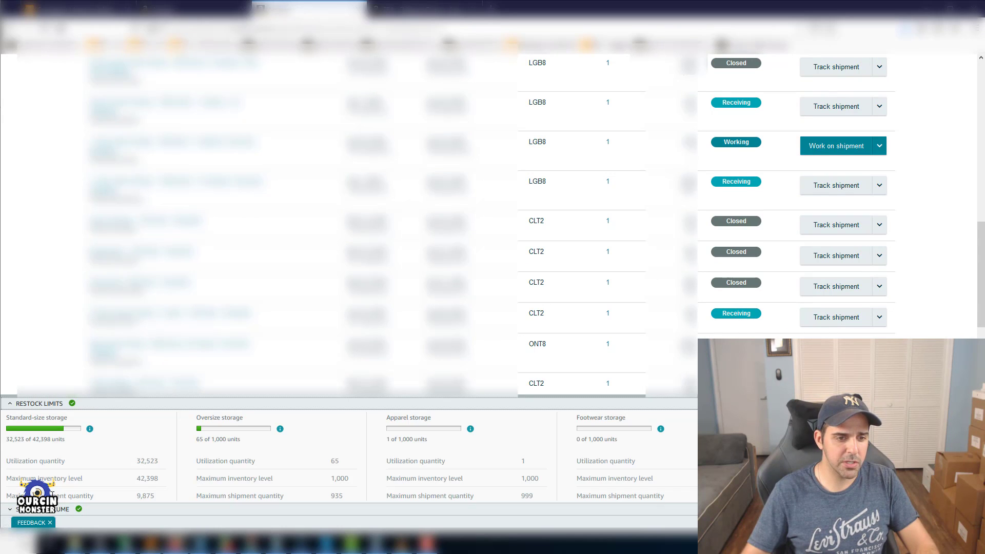
{"action": "left_click", "coordinate": [38, 403]}
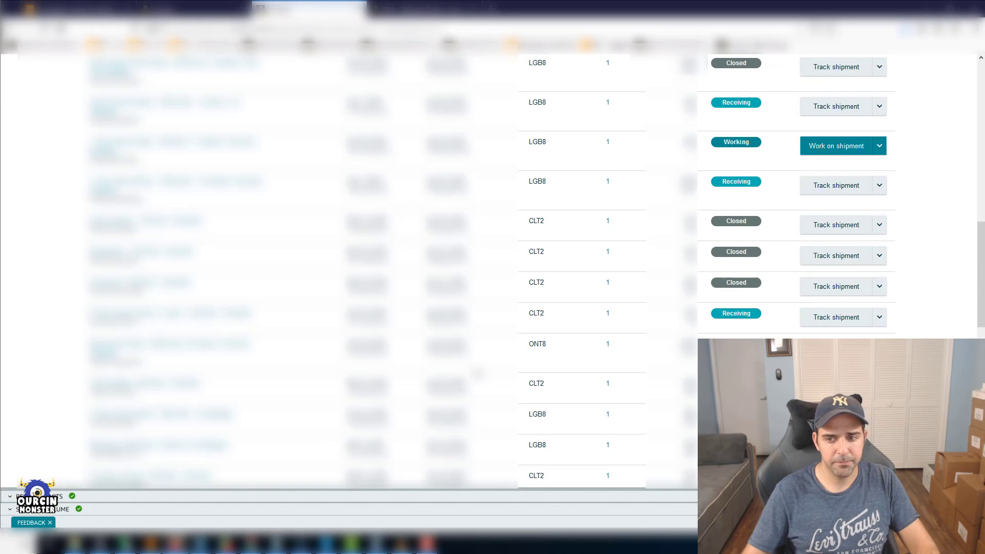
{"action": "scroll", "coordinate": [55, 407], "scroll_direction": "down", "scroll_amount": 5}
{"action": "scroll", "coordinate": [349, 272], "scroll_direction": "up", "scroll_amount": 15}
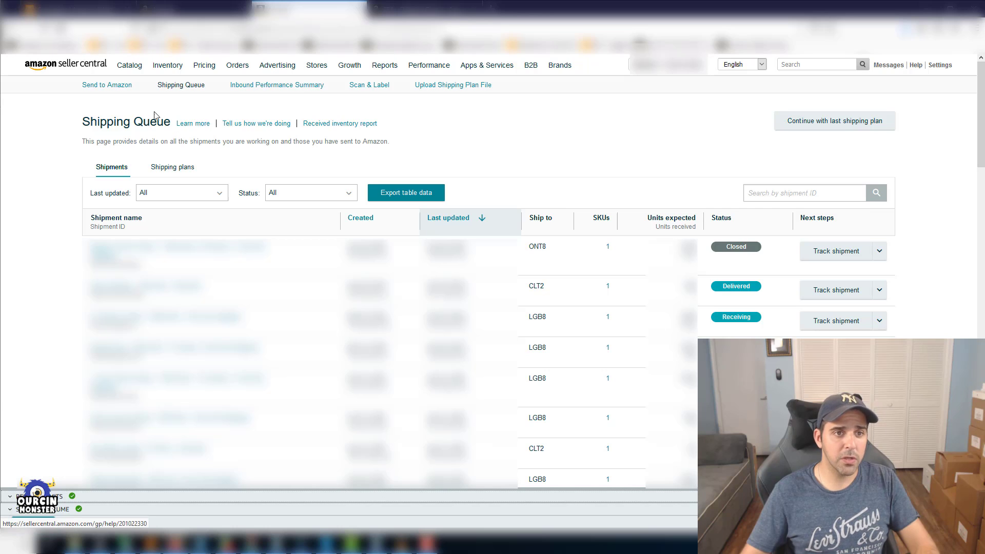
Glance at the Inbound Performance Summary, return to the Shipping Queue, and open Scan & Label
{"action": "left_click_drag", "start_coordinate": [76, 92], "coordinate": [136, 88]}
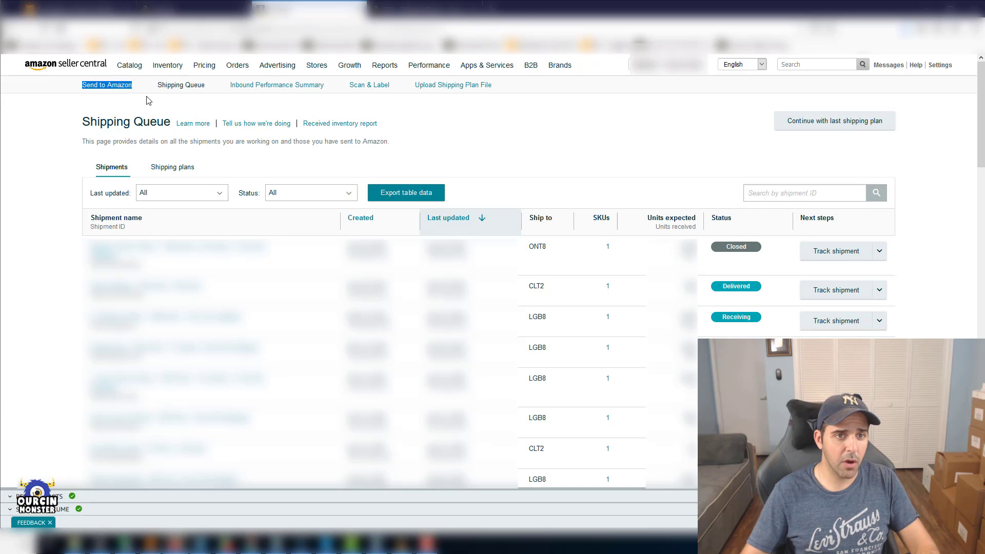
{"action": "left_click", "coordinate": [157, 89]}
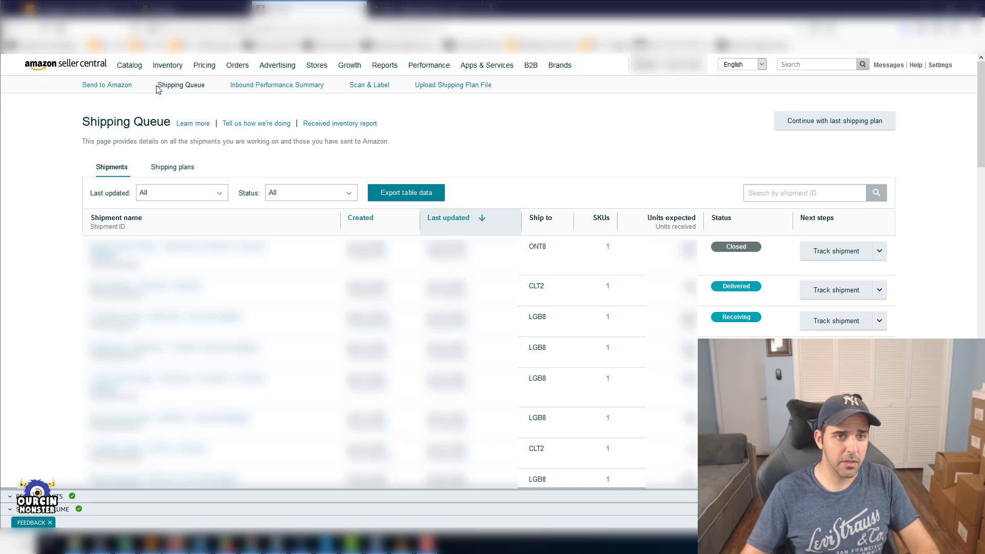
{"action": "left_click", "coordinate": [256, 88]}
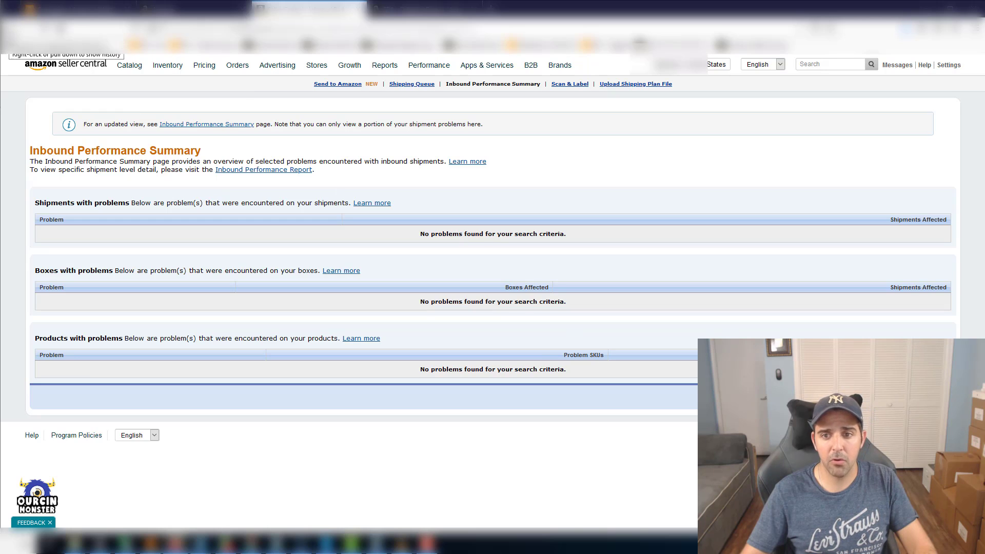
{"action": "left_click", "coordinate": [11, 29]}
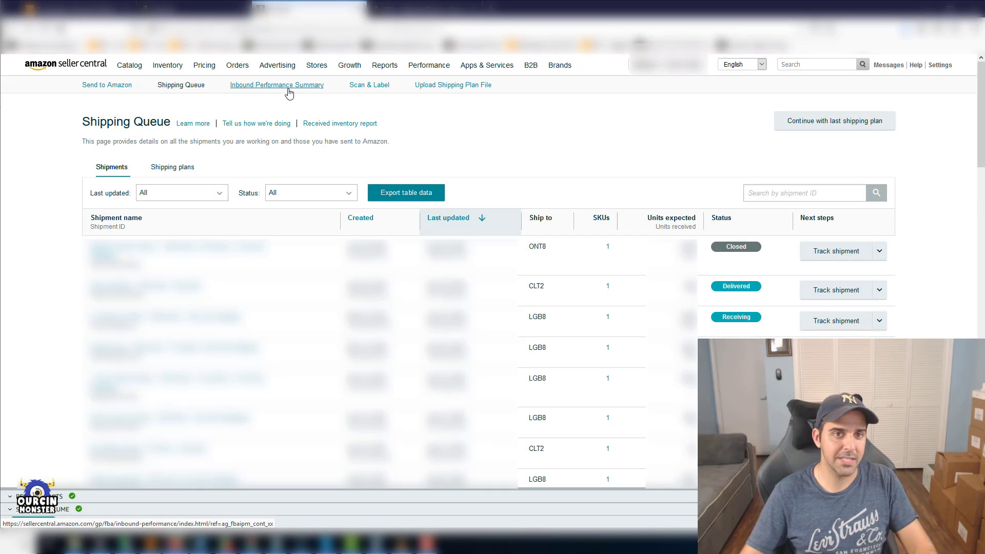
{"action": "left_click", "coordinate": [370, 86]}
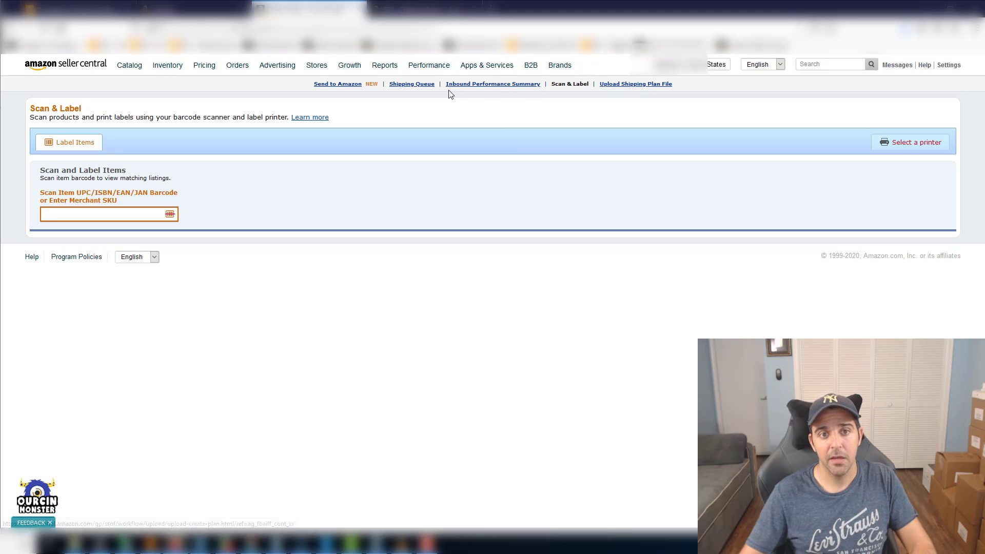
Open Send to Amazon, view the Europe Fulfilment by Amazon reports, then return to the original tab
{"action": "left_click", "coordinate": [330, 85]}
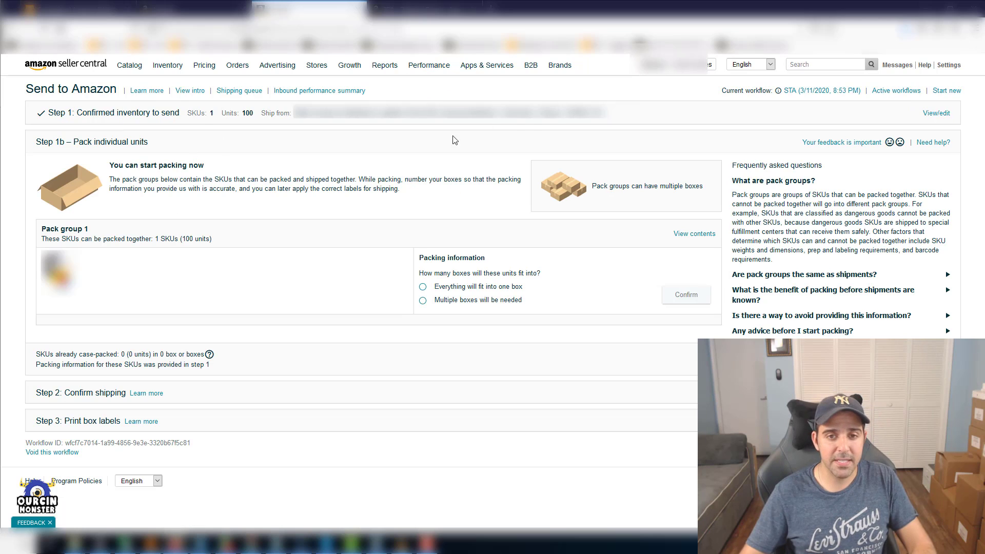
{"action": "mouse_move", "coordinate": [167, 65]}
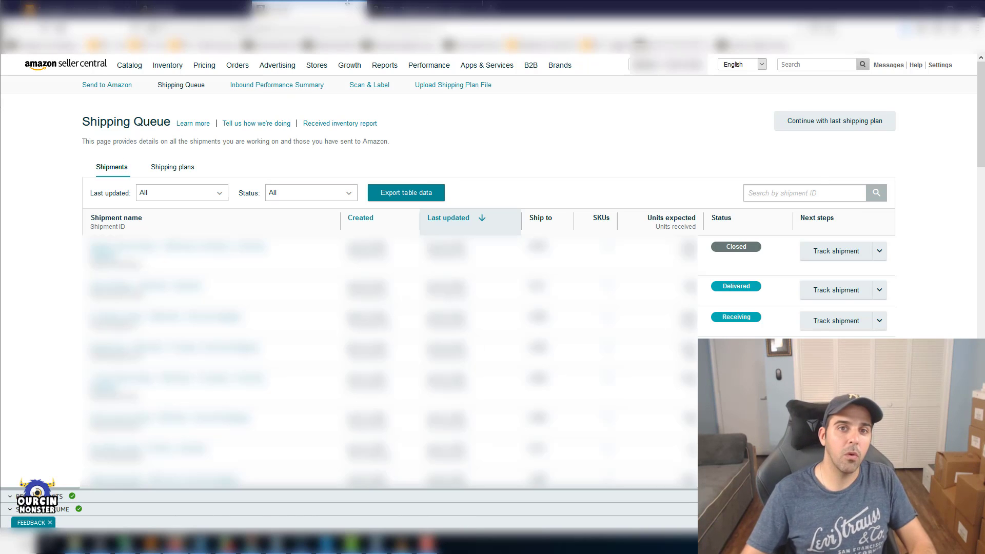
{"action": "key", "text": "ctrl+Tab"}
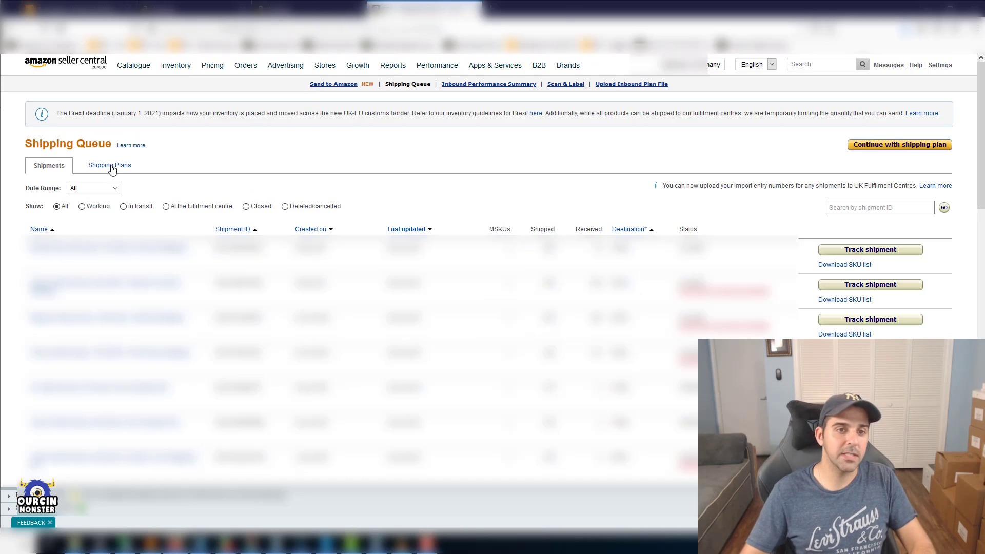
{"action": "mouse_move", "coordinate": [414, 74]}
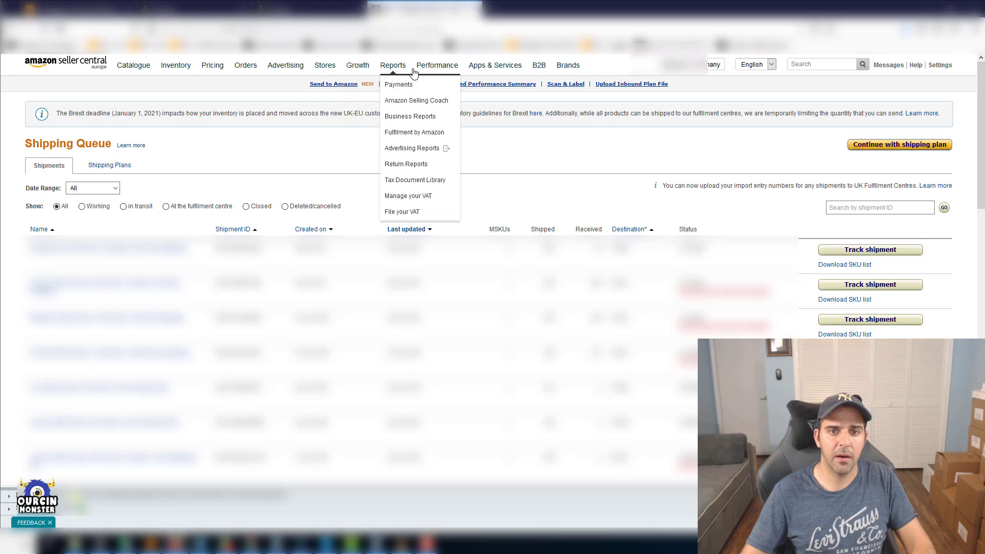
{"action": "left_click", "coordinate": [418, 136]}
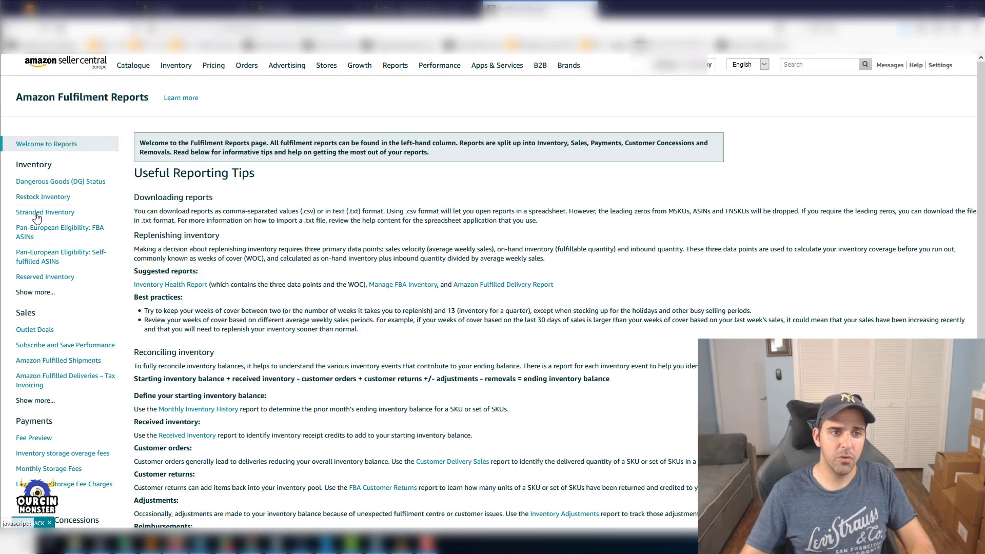
{"action": "scroll", "coordinate": [57, 205], "scroll_direction": "down", "scroll_amount": 1}
{"action": "key", "text": "ctrl+2"}
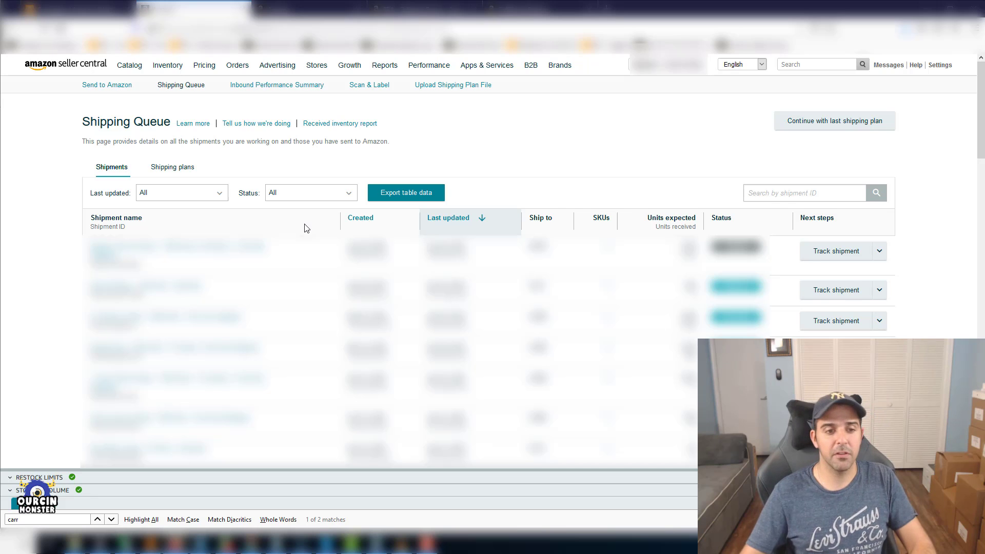
{"action": "scroll", "coordinate": [306, 227], "scroll_direction": "down", "scroll_amount": 1}
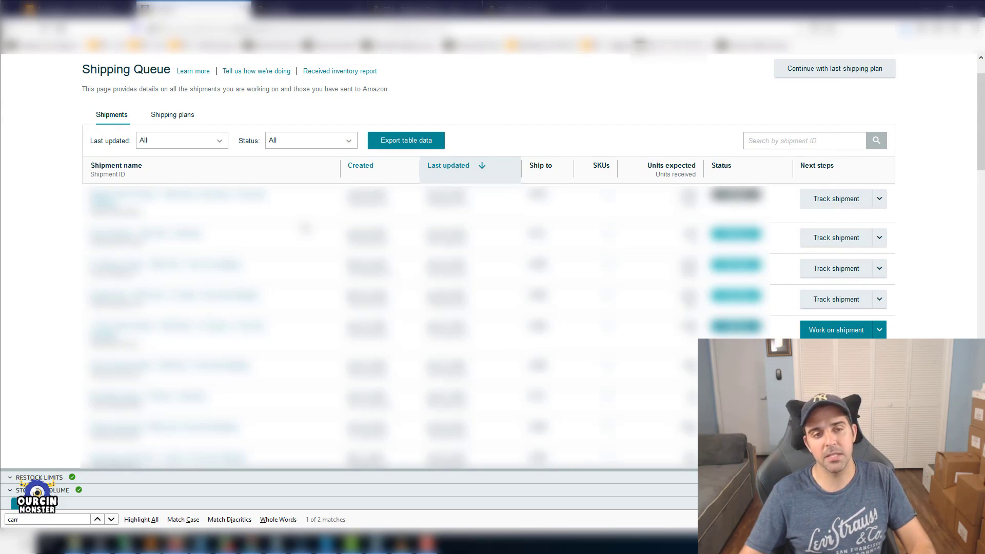
{"action": "scroll", "coordinate": [301, 228], "scroll_direction": "up", "scroll_amount": 1}
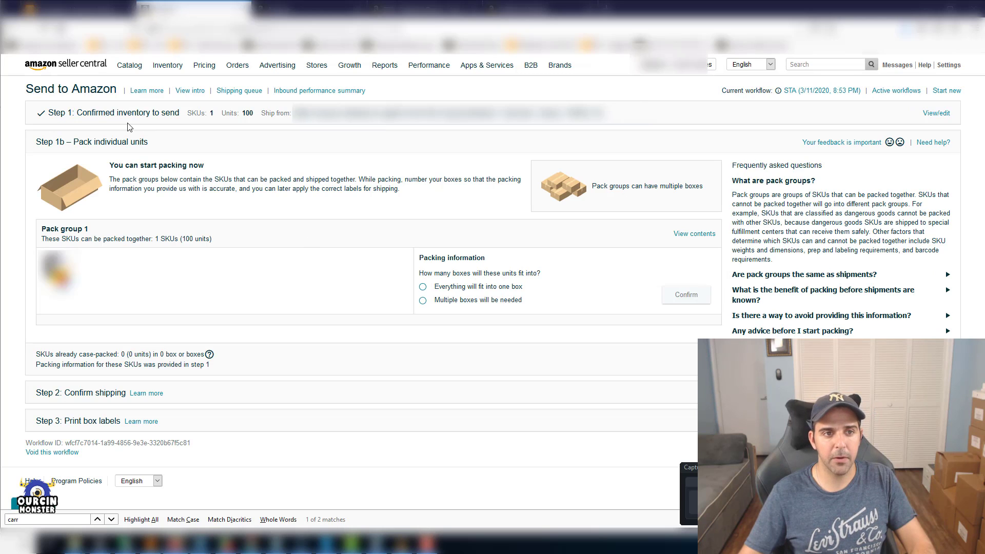
Reopen Step 1 and review the SKU list, where one SKU is ready with 100 units
{"action": "left_click", "coordinate": [935, 113]}
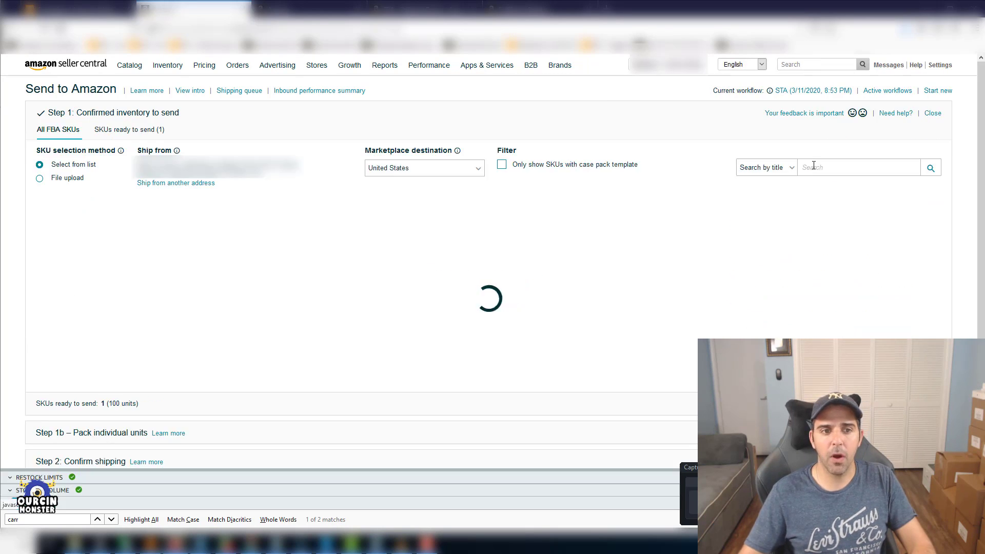
{"action": "scroll", "coordinate": [436, 205], "scroll_direction": "down", "scroll_amount": 15}
{"action": "scroll", "coordinate": [436, 257], "scroll_direction": "down", "scroll_amount": 8}
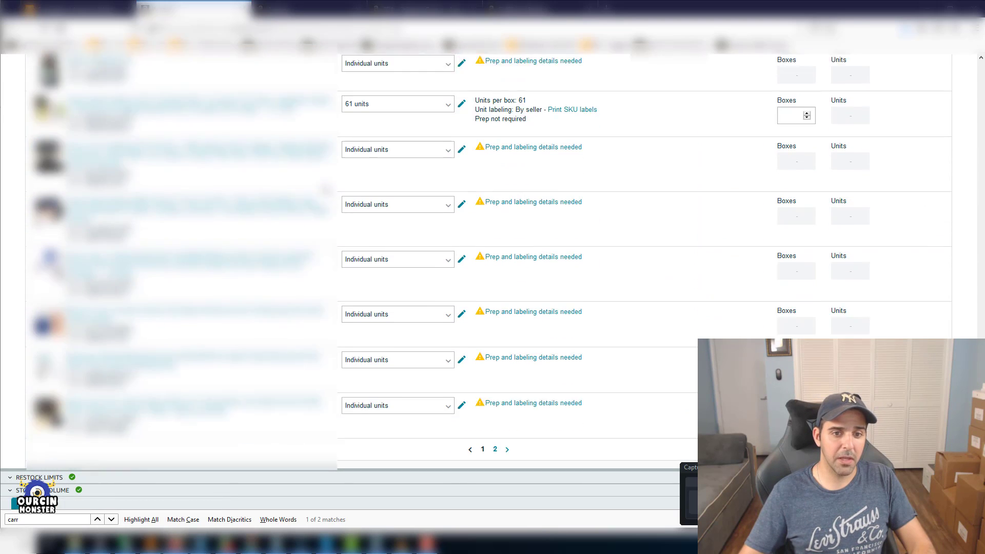
{"action": "scroll", "coordinate": [436, 256], "scroll_direction": "up", "scroll_amount": 9}
{"action": "scroll", "coordinate": [802, 303], "scroll_direction": "up", "scroll_amount": 12}
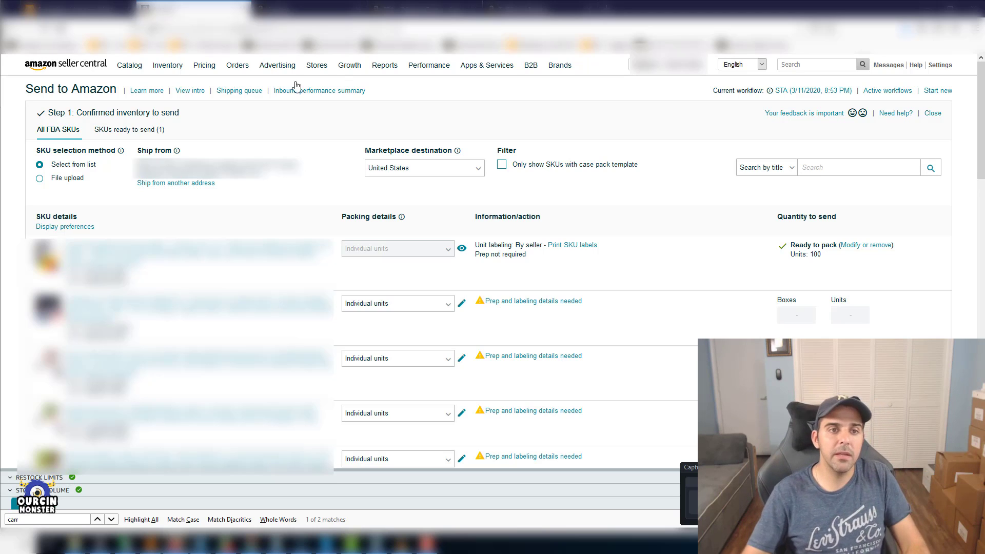
{"action": "mouse_move", "coordinate": [148, 77]}
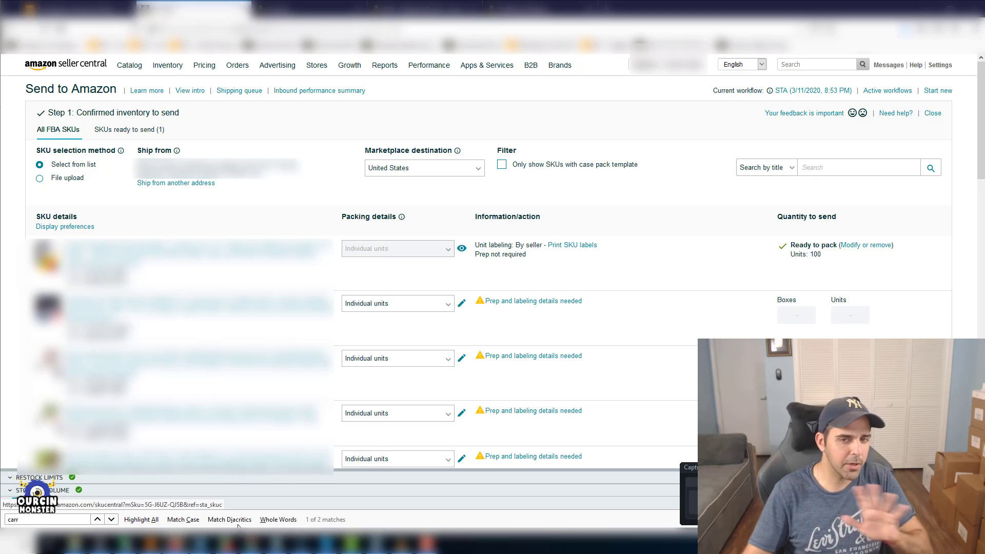
{"action": "mouse_move", "coordinate": [226, 542]}
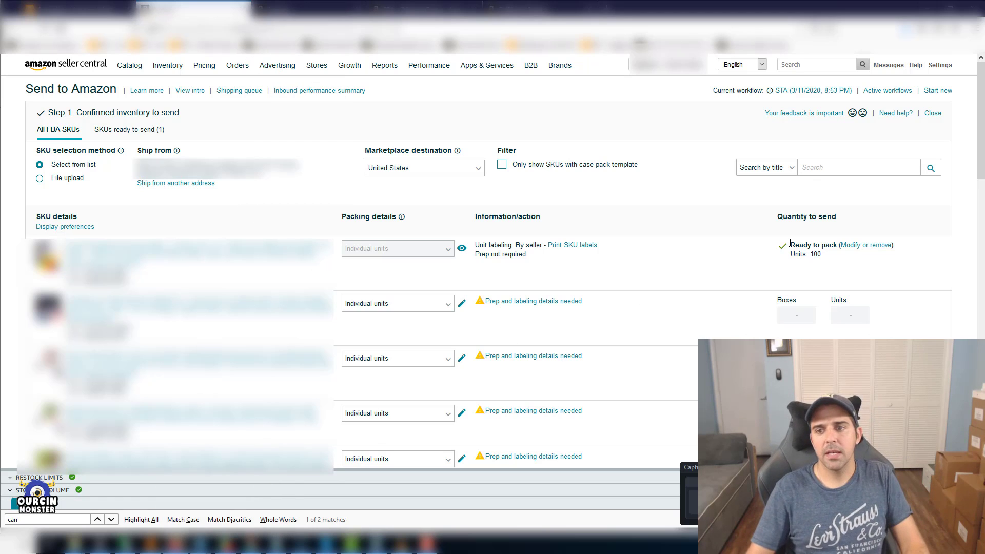
Enter the first SKU's unit quantity for 100 units and mark it Ready to pack
{"action": "triple_click", "coordinate": [808, 241]}
{"action": "left_click", "coordinate": [861, 246]}
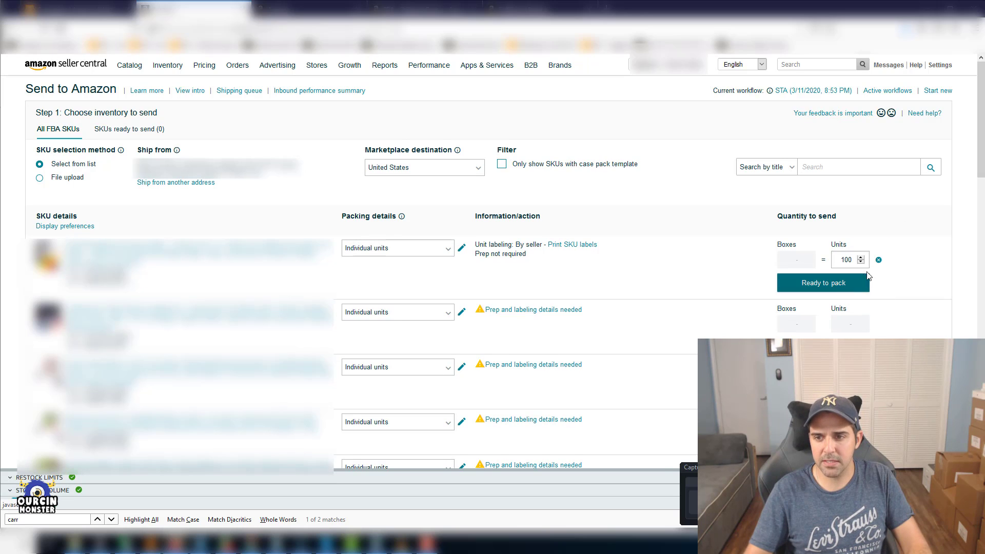
{"action": "left_click", "coordinate": [878, 262]}
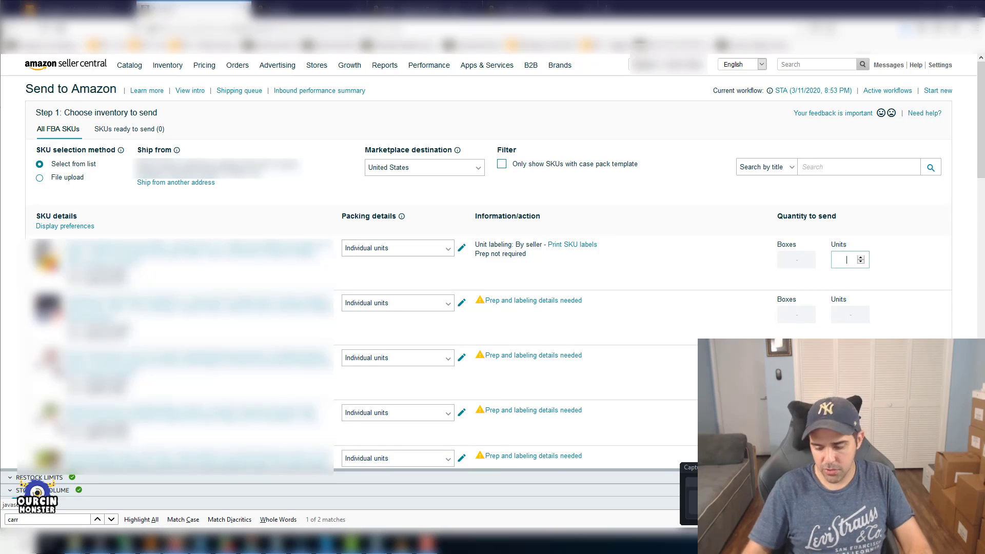
{"action": "type", "text": "100"}
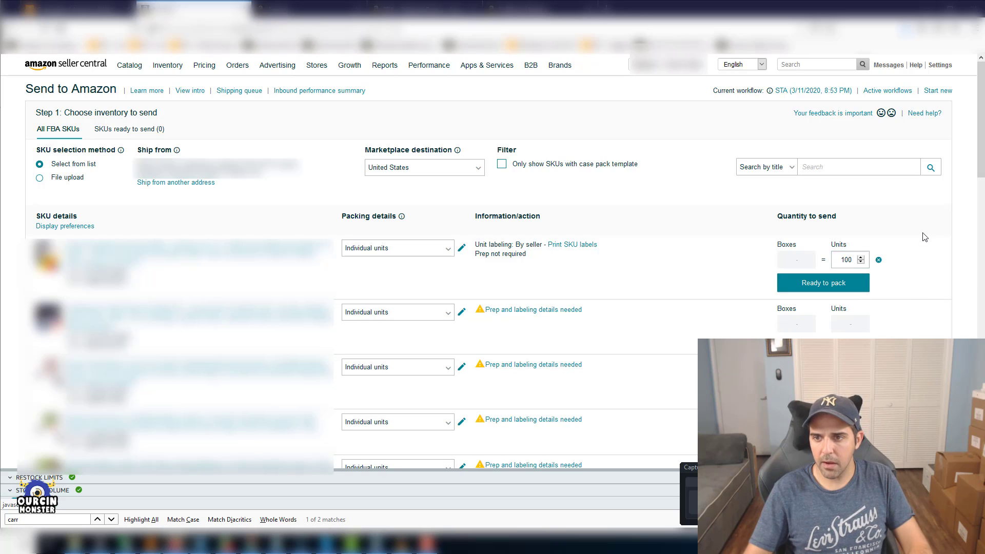
{"action": "left_click", "coordinate": [835, 284]}
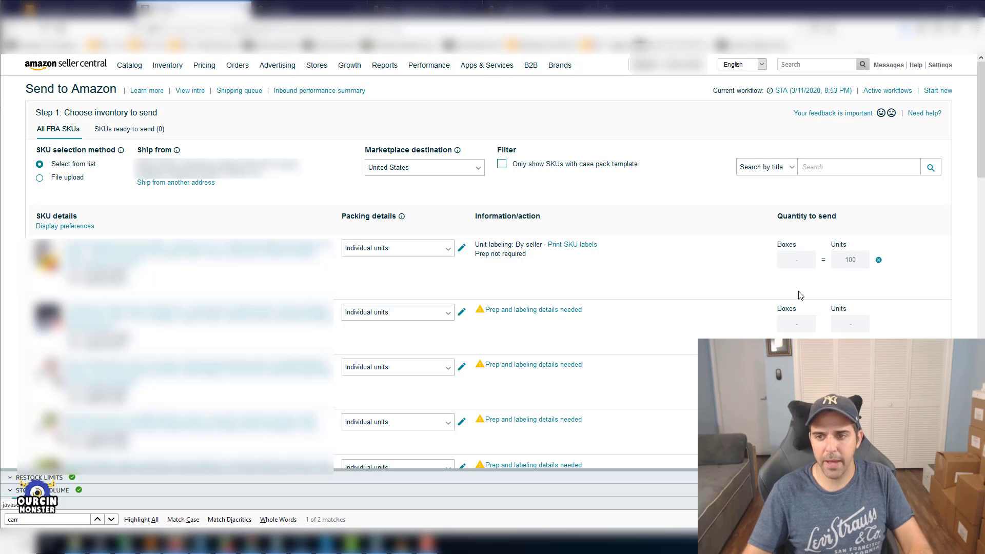
{"action": "scroll", "coordinate": [744, 282], "scroll_direction": "down", "scroll_amount": 5}
{"action": "scroll", "coordinate": [737, 278], "scroll_direction": "down", "scroll_amount": 5}
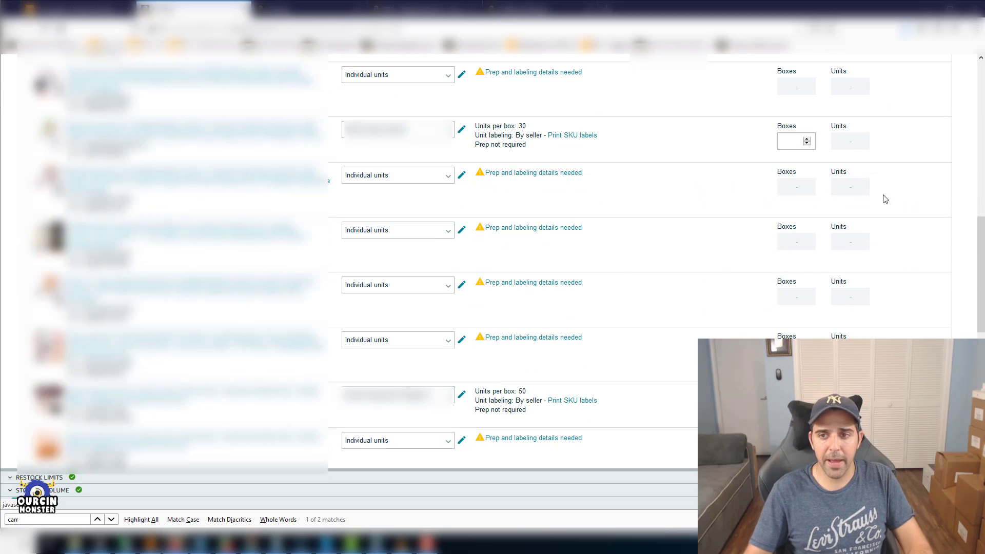
{"action": "scroll", "coordinate": [800, 274], "scroll_direction": "down", "scroll_amount": 10}
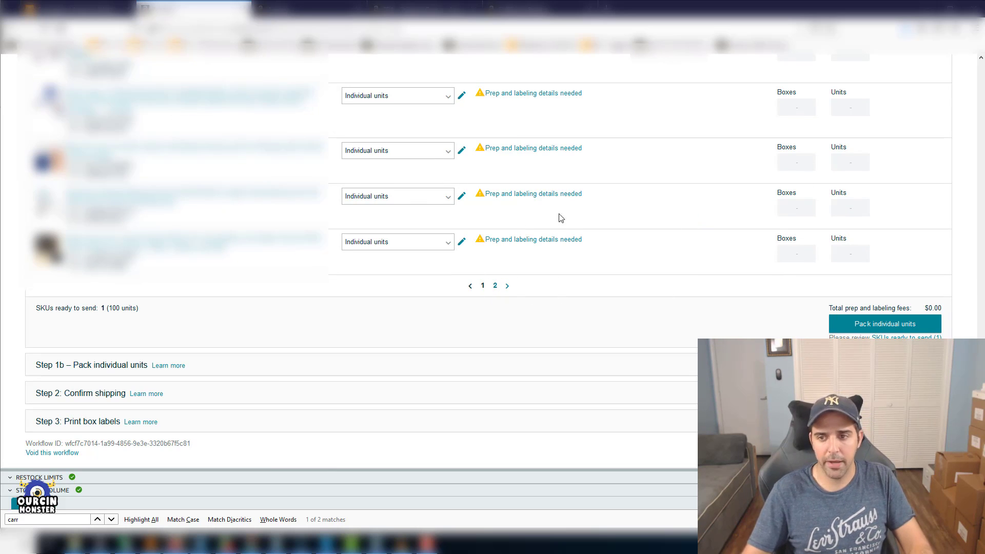
Confirm inventory for packing, reopen Step 1, and dismiss the ship-from address chooser
{"action": "left_click", "coordinate": [870, 329]}
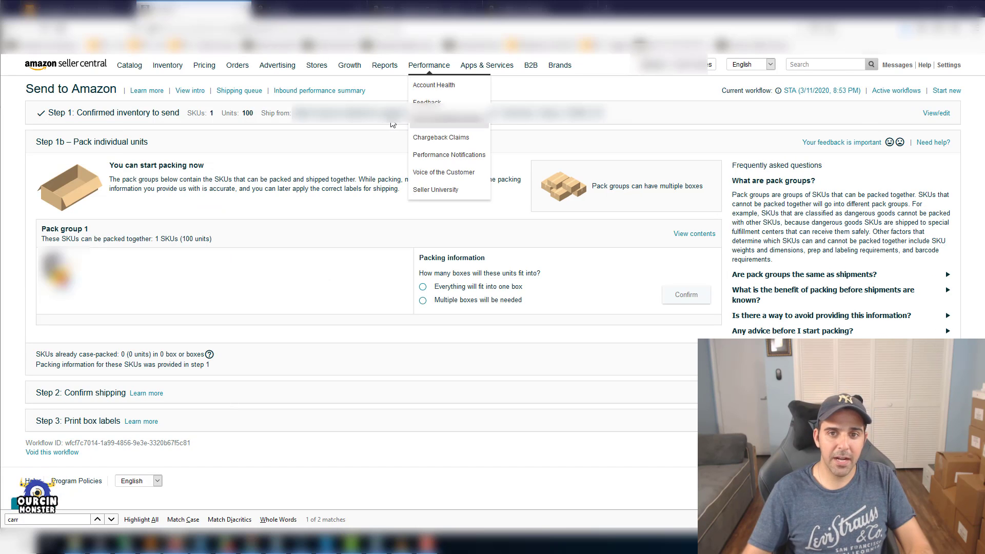
{"action": "left_click", "coordinate": [936, 113]}
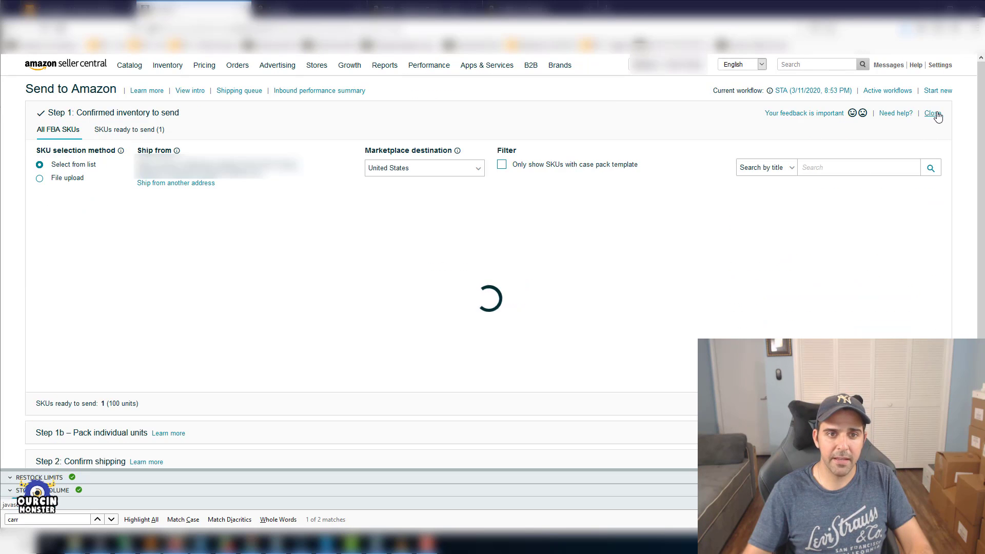
{"action": "left_click", "coordinate": [175, 184]}
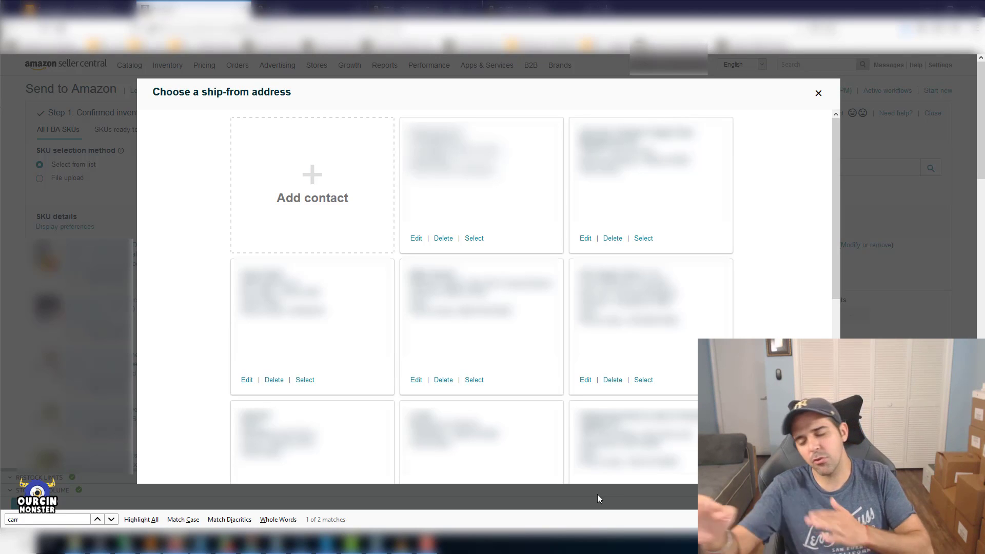
{"action": "left_click", "coordinate": [818, 93]}
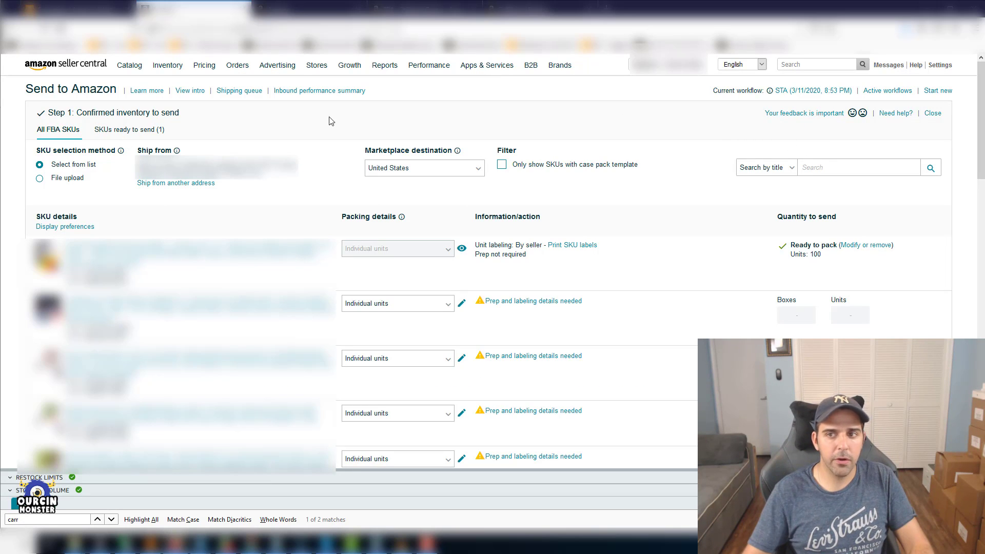
Collapse Step 1 to its summary and open Step 1b packing for Pack group 1
{"action": "scroll", "coordinate": [913, 150], "scroll_direction": "down", "scroll_amount": 5}
{"action": "scroll", "coordinate": [930, 125], "scroll_direction": "up", "scroll_amount": 4}
{"action": "left_click", "coordinate": [934, 62]}
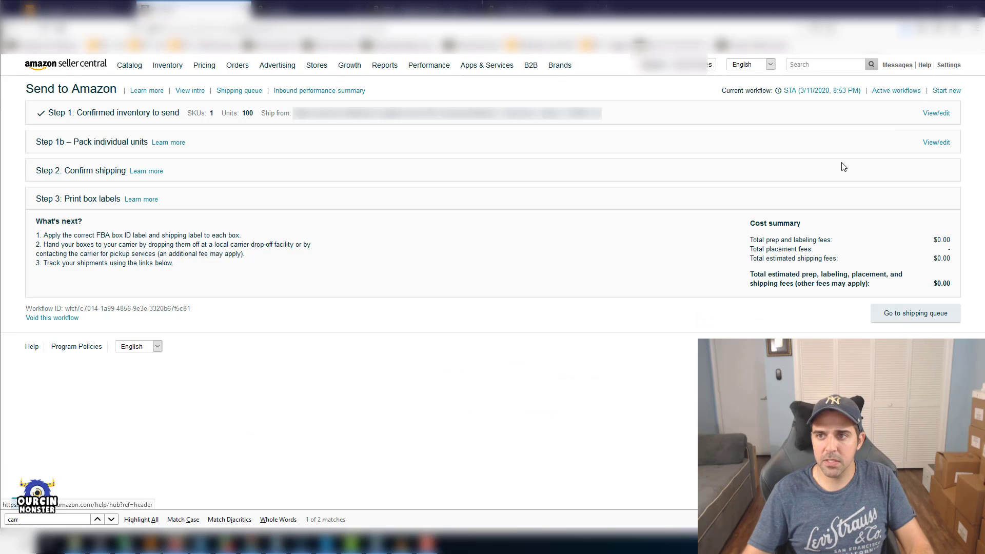
{"action": "left_click", "coordinate": [935, 142]}
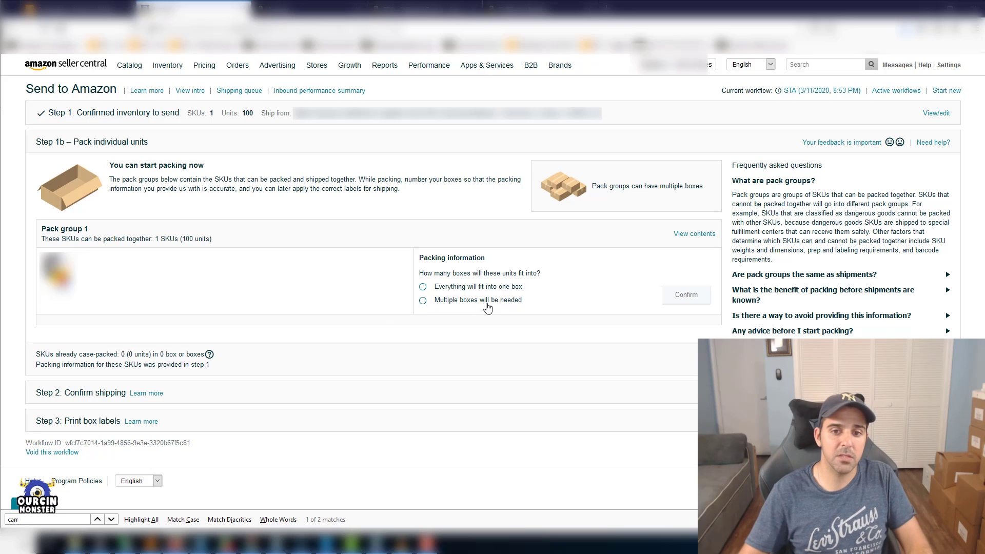
Try the one-box and then multiple-boxes packing options for Pack group 1, entering 2 boxes
{"action": "left_click", "coordinate": [458, 286]}
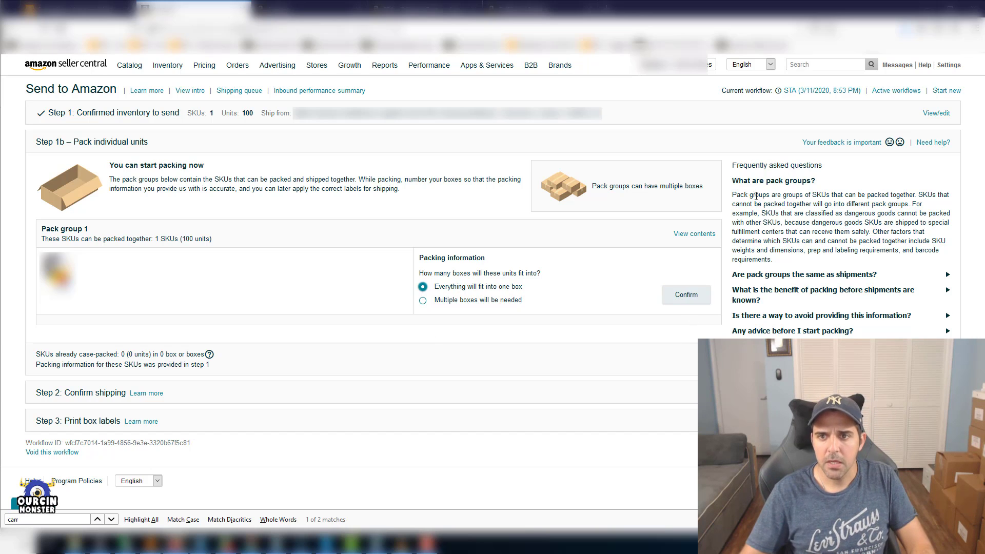
{"action": "left_click", "coordinate": [685, 306]}
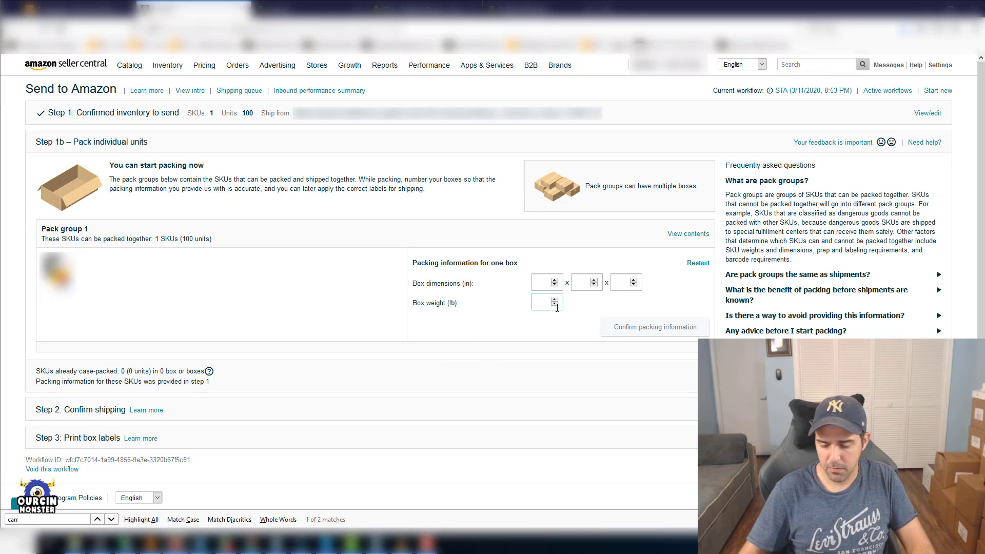
{"action": "left_click", "coordinate": [697, 263]}
{"action": "left_click", "coordinate": [454, 288]}
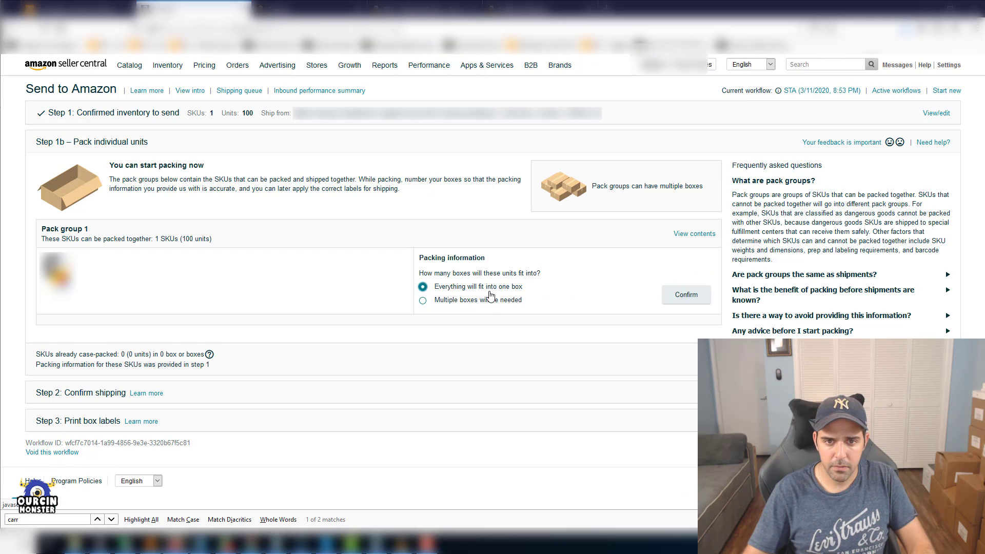
{"action": "left_click", "coordinate": [488, 303]}
{"action": "left_click", "coordinate": [685, 295]}
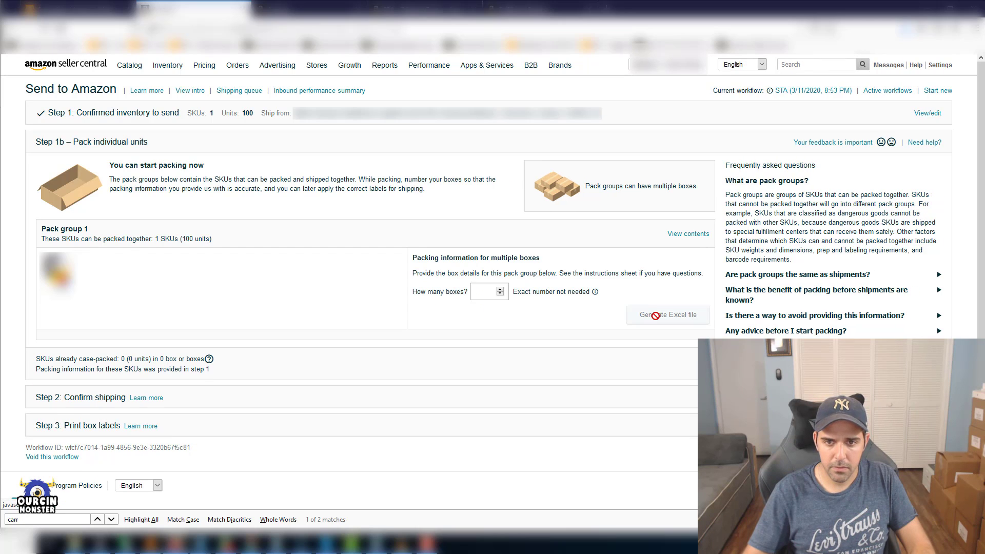
{"action": "left_click", "coordinate": [487, 290]}
{"action": "type", "text": "2"}
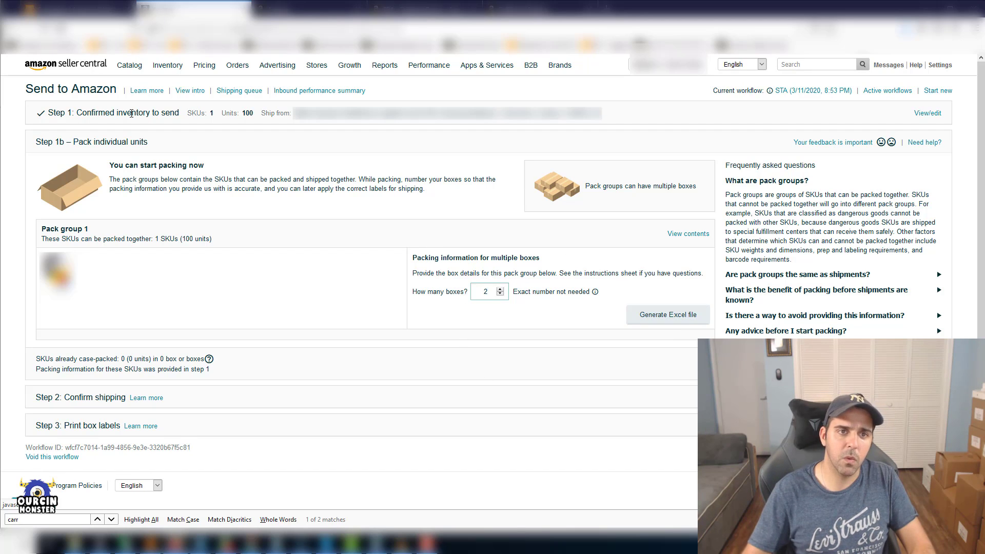
Reopen the packing step, enter box length 120, and confirm packing in one box
{"action": "left_click", "coordinate": [926, 114]}
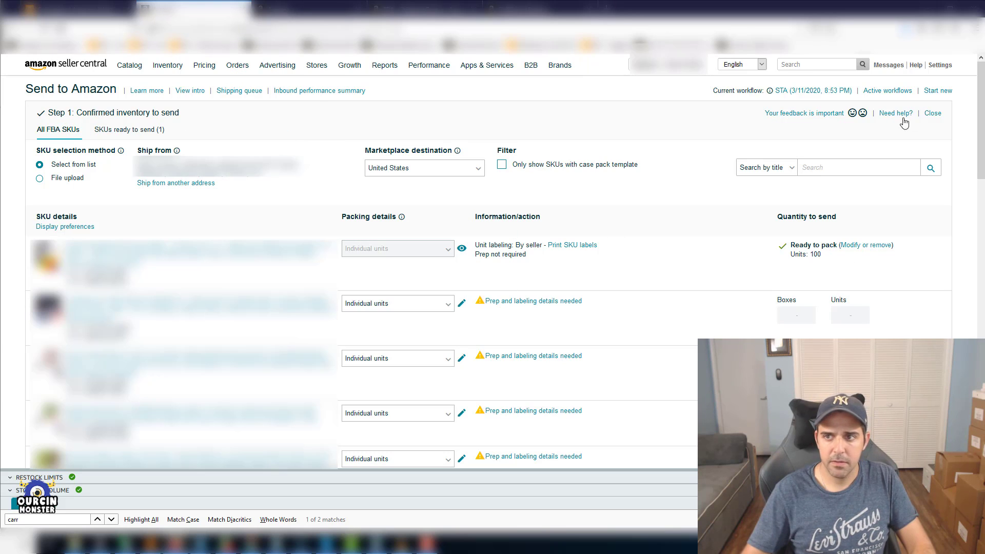
{"action": "left_click", "coordinate": [933, 114]}
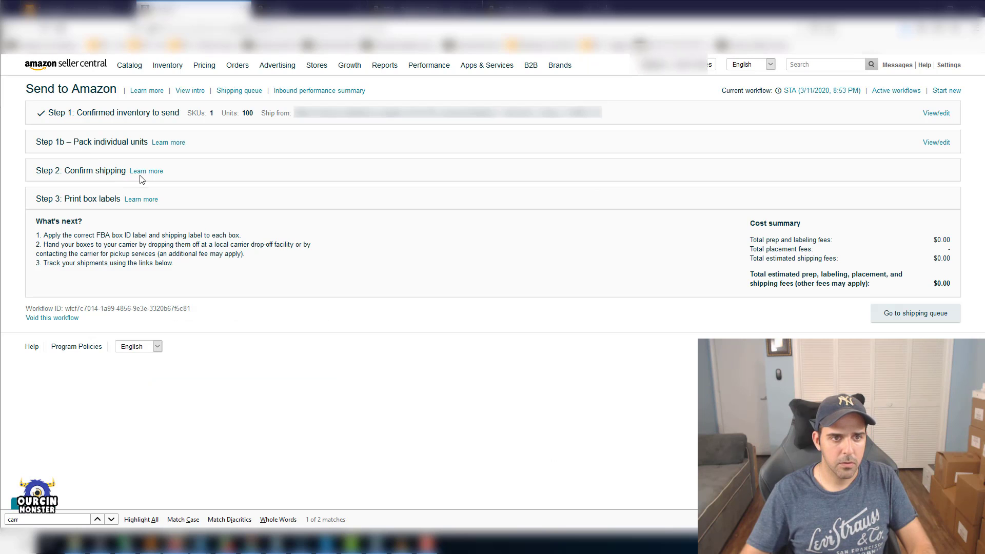
{"action": "left_click", "coordinate": [935, 143]}
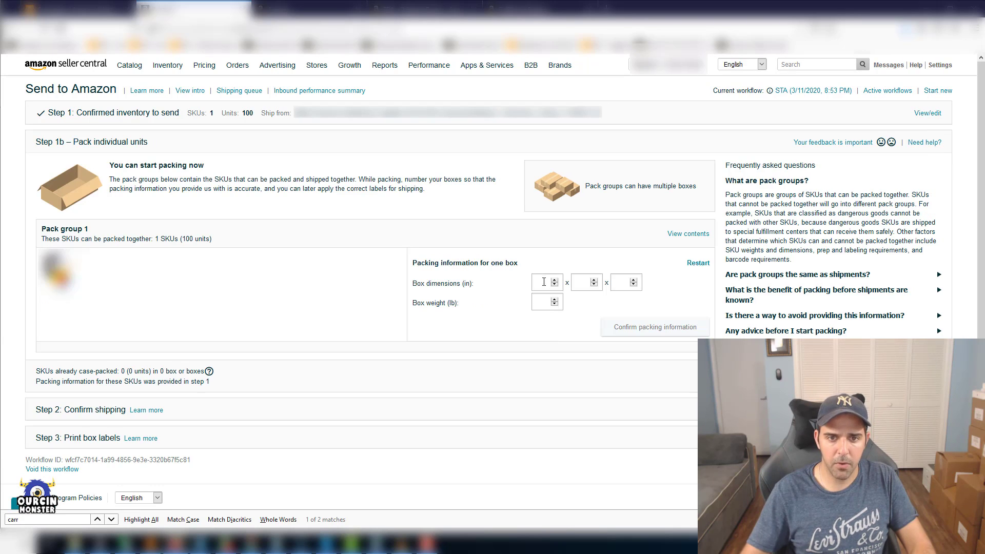
{"action": "left_click", "coordinate": [543, 281]}
{"action": "type", "text": "1"}
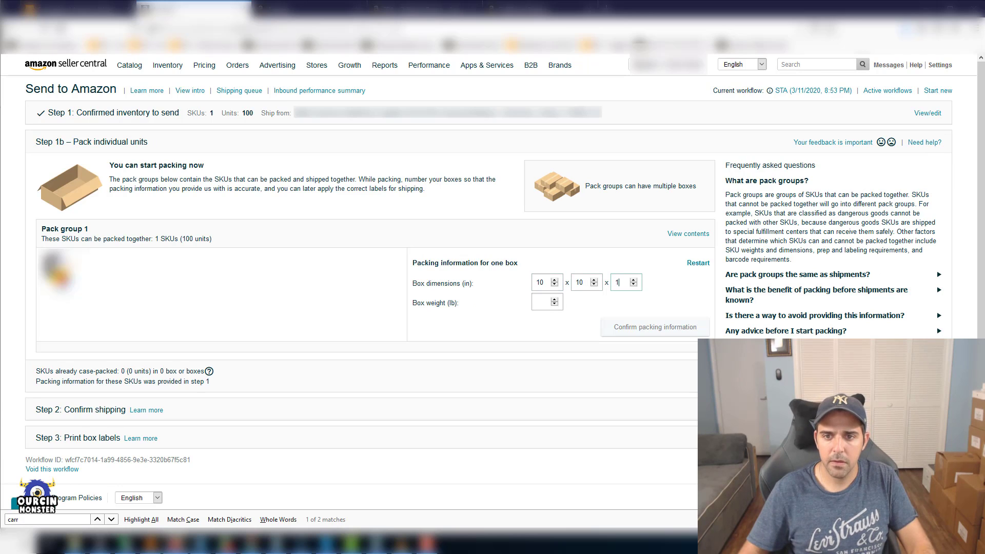
{"action": "type", "text": "20"}
{"action": "left_click", "coordinate": [655, 326]}
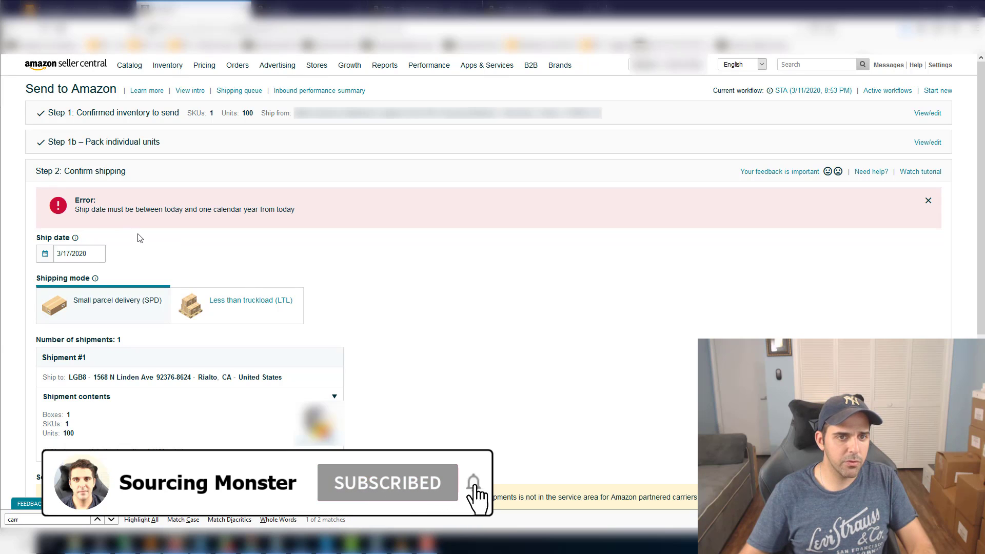
Set the ship date to April 30, 2020 (04/30/2020)
{"action": "left_click", "coordinate": [76, 259]}
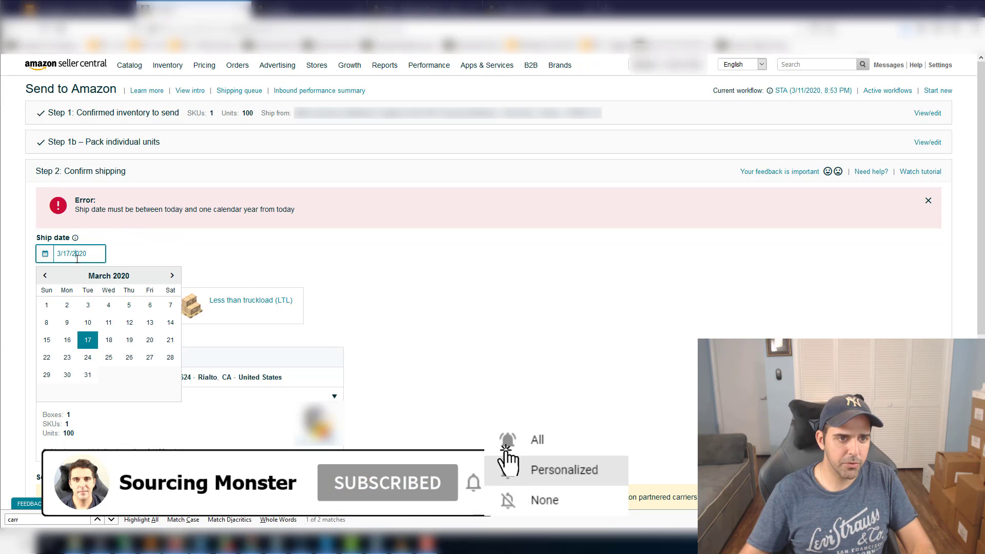
{"action": "left_click", "coordinate": [172, 275]}
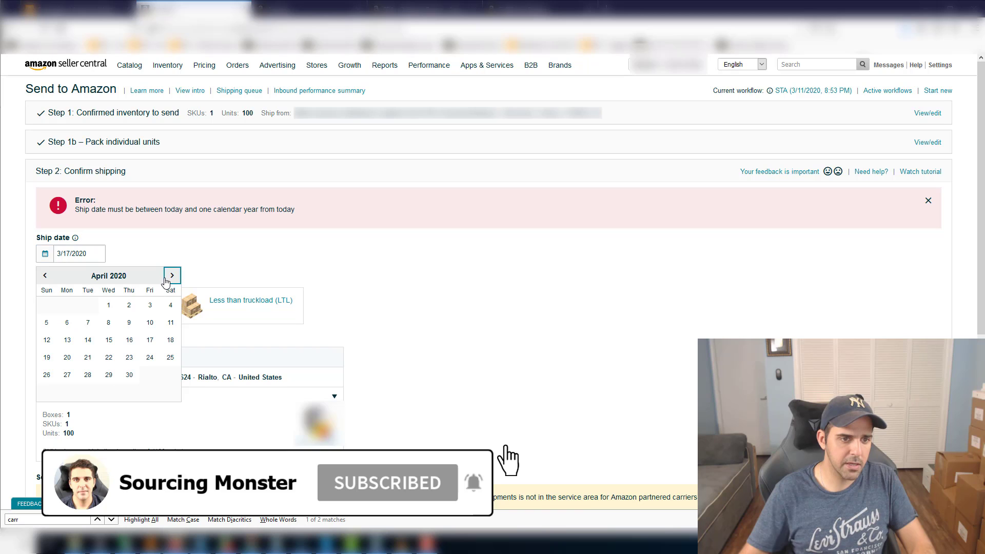
{"action": "left_click", "coordinate": [129, 374]}
Choose Other as the non-Amazon partnered shipping carrier
{"action": "scroll", "coordinate": [183, 354], "scroll_direction": "down", "scroll_amount": 2}
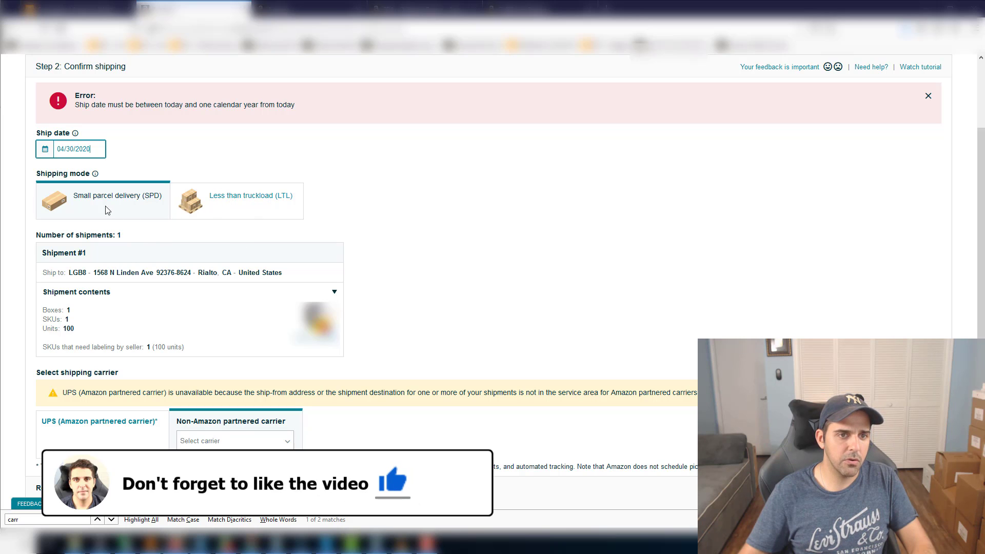
{"action": "scroll", "coordinate": [187, 257], "scroll_direction": "down", "scroll_amount": 1}
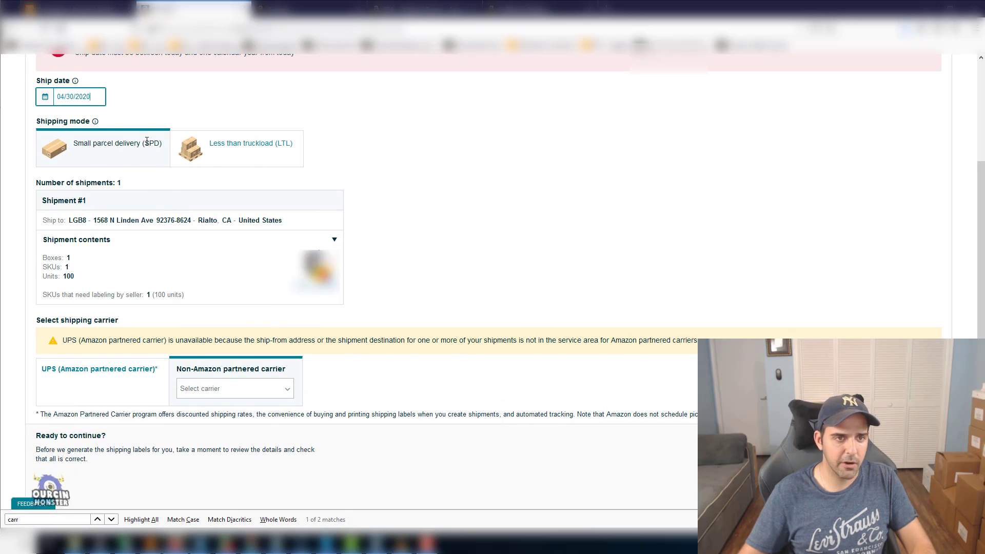
{"action": "scroll", "coordinate": [81, 300], "scroll_direction": "down", "scroll_amount": 2}
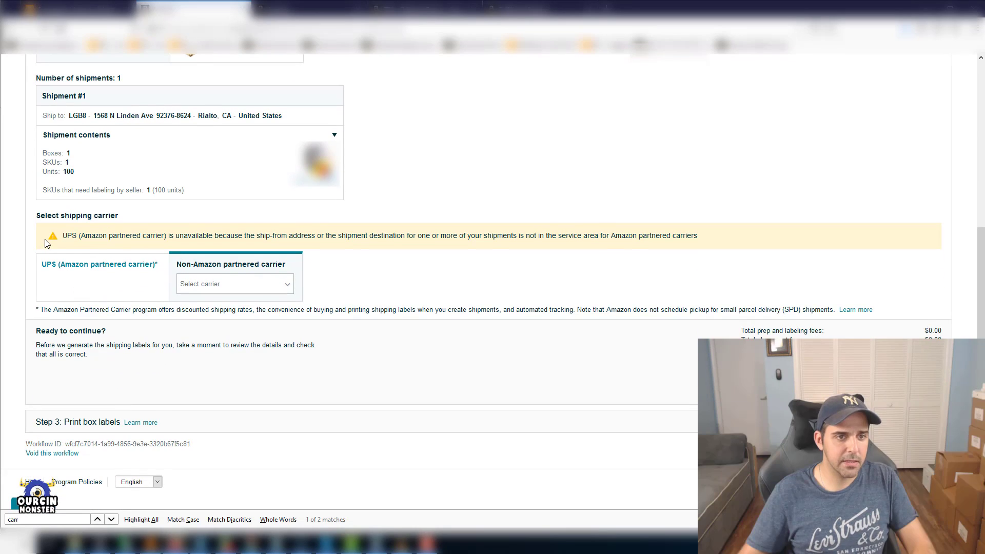
{"action": "left_click", "coordinate": [197, 289]}
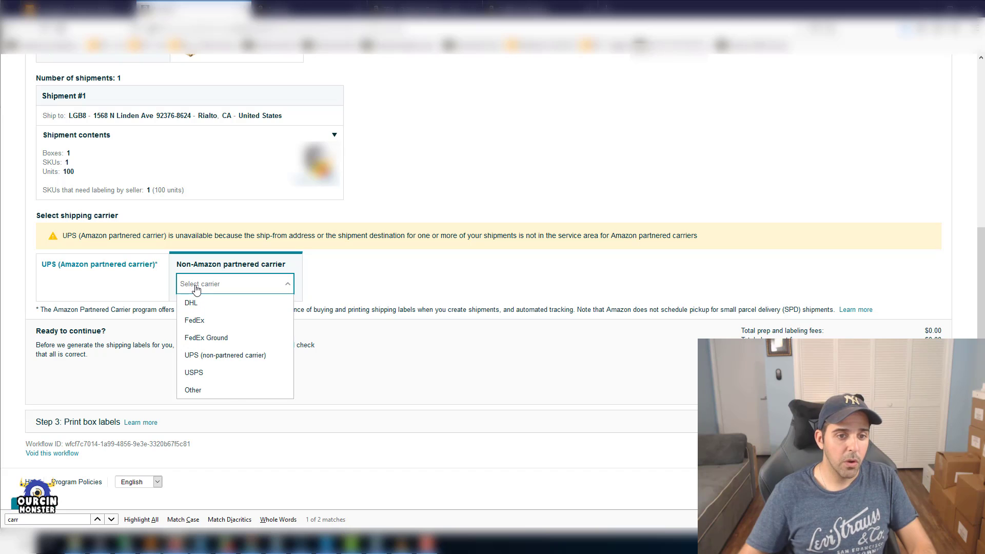
{"action": "left_click", "coordinate": [229, 391]}
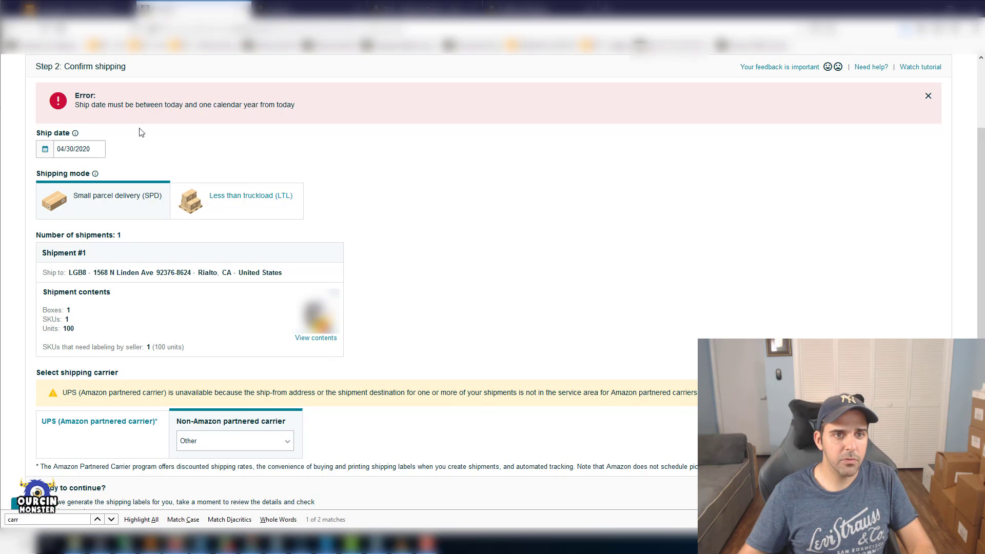
{"action": "left_click", "coordinate": [88, 147]}
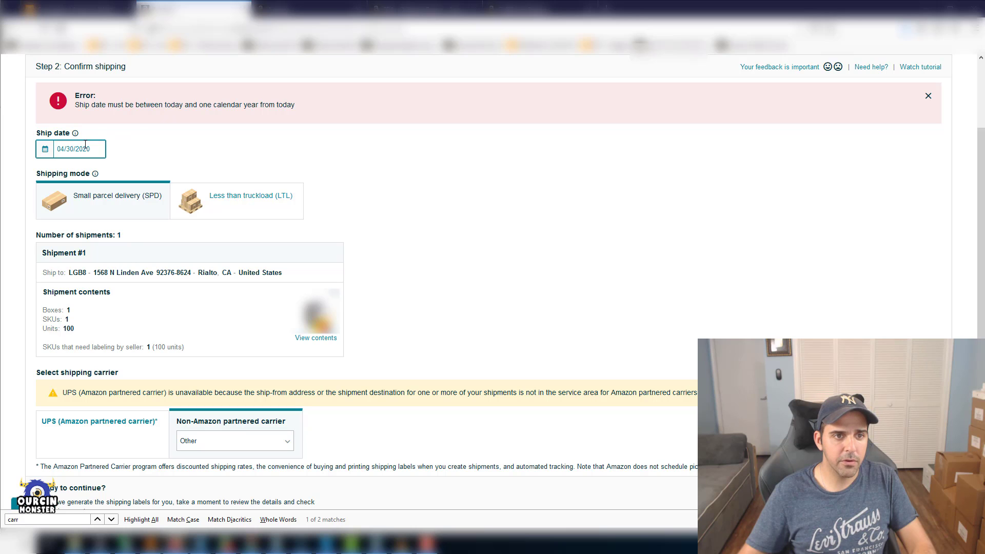
{"action": "left_click", "coordinate": [172, 145]}
{"action": "scroll", "coordinate": [192, 173], "scroll_direction": "down", "scroll_amount": 3}
{"action": "scroll", "coordinate": [118, 202], "scroll_direction": "up", "scroll_amount": 3}
{"action": "left_click", "coordinate": [84, 152]}
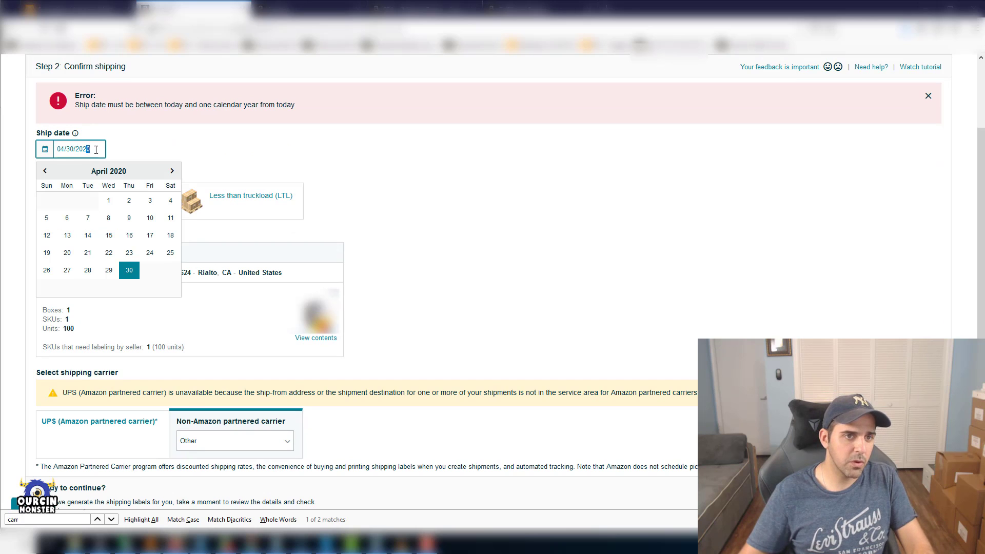
{"action": "key", "text": "BackSpace"}
{"action": "type", "text": "1"}
{"action": "left_click", "coordinate": [151, 145]}
{"action": "scroll", "coordinate": [216, 154], "scroll_direction": "up", "scroll_amount": 1}
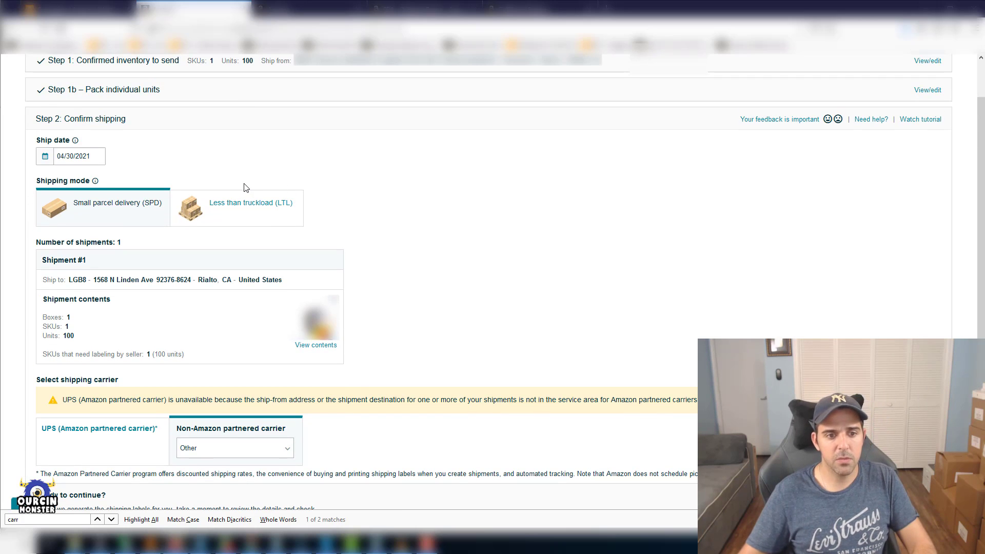
{"action": "scroll", "coordinate": [234, 189], "scroll_direction": "down", "scroll_amount": 2}
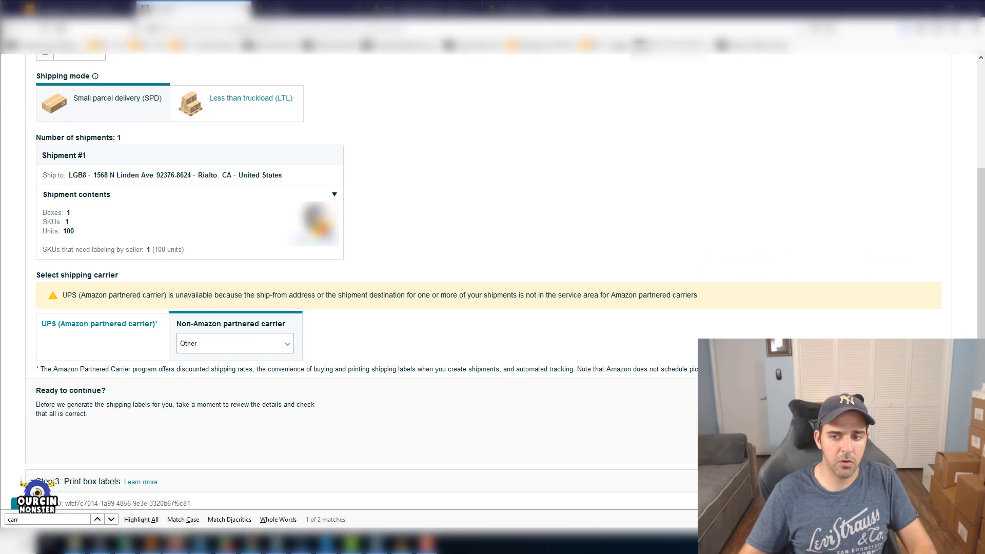
{"action": "left_click", "coordinate": [233, 344]}
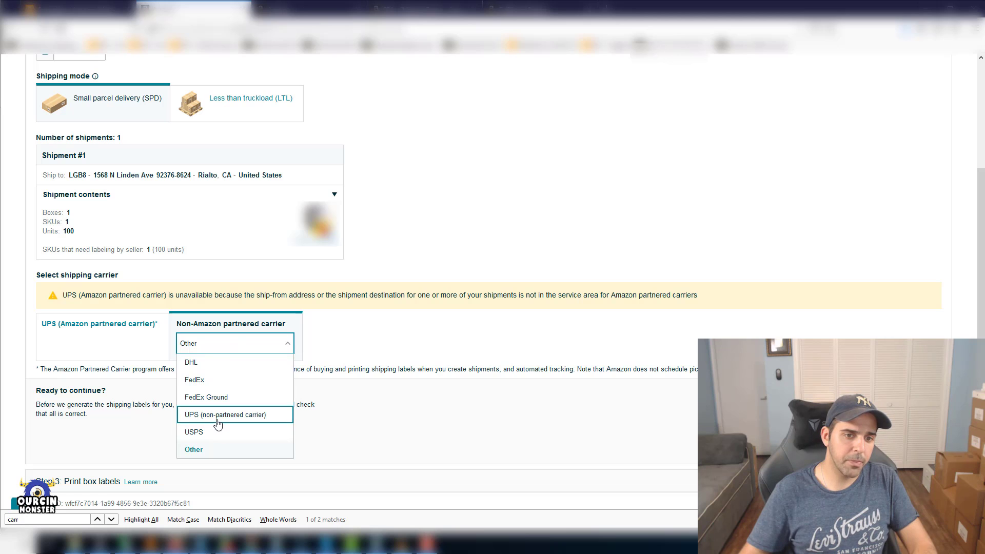
{"action": "left_click", "coordinate": [373, 333]}
{"action": "scroll", "coordinate": [206, 362], "scroll_direction": "down", "scroll_amount": 1}
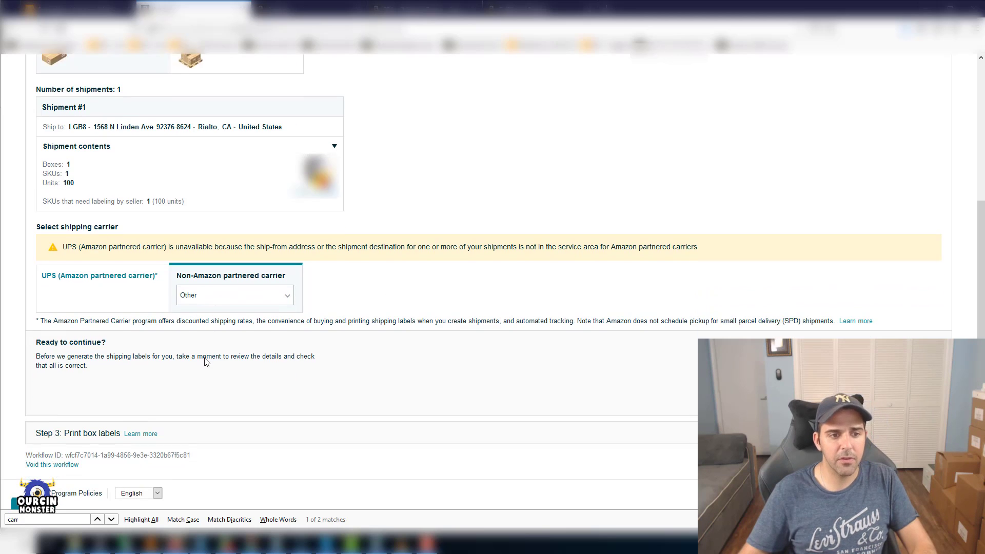
{"action": "scroll", "coordinate": [288, 375], "scroll_direction": "up", "scroll_amount": 2}
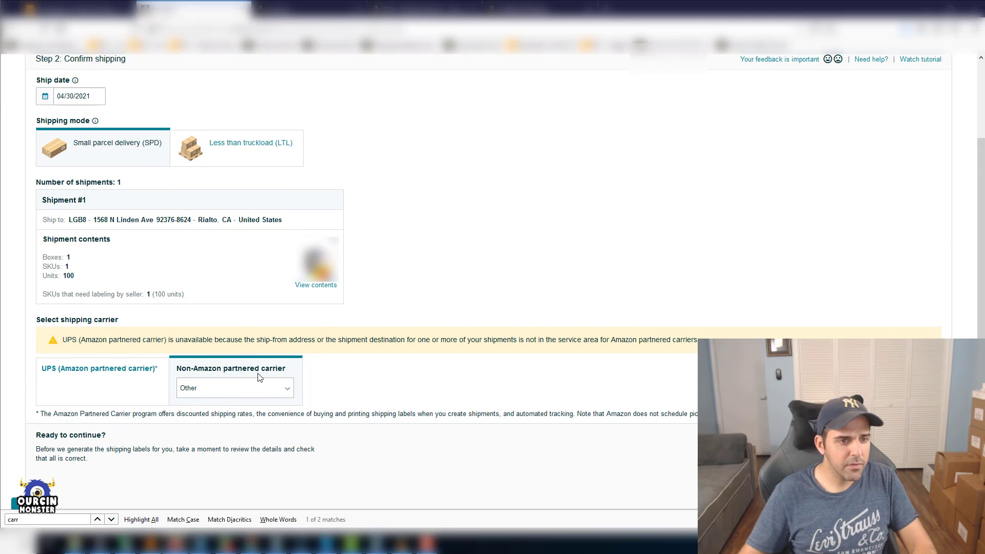
Switch Step 1 to a different saved ship-from address and close the inventory step
{"action": "scroll", "coordinate": [252, 380], "scroll_direction": "up", "scroll_amount": 3}
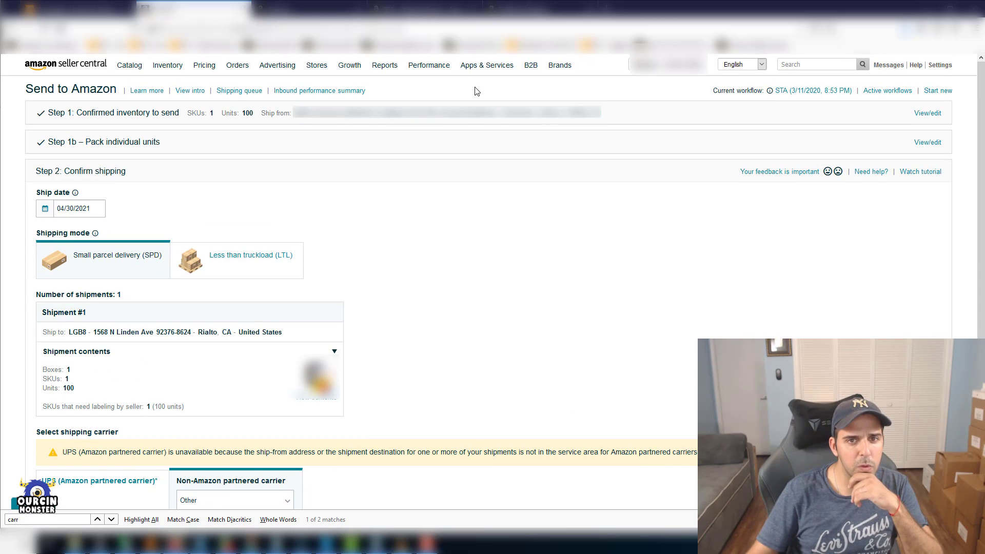
{"action": "left_click_drag", "start_coordinate": [607, 114], "coordinate": [291, 113]}
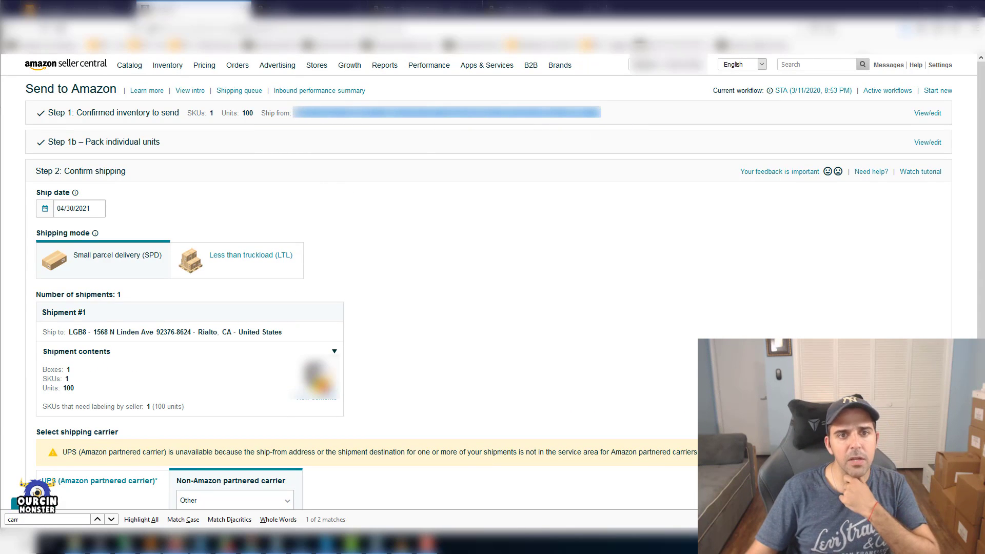
{"action": "left_click", "coordinate": [927, 114]}
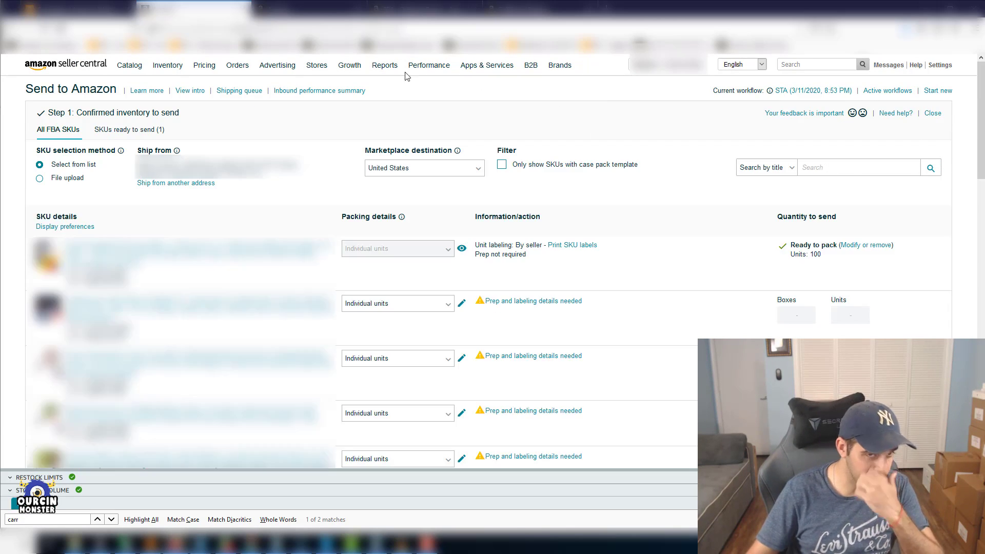
{"action": "mouse_move", "coordinate": [150, 150]}
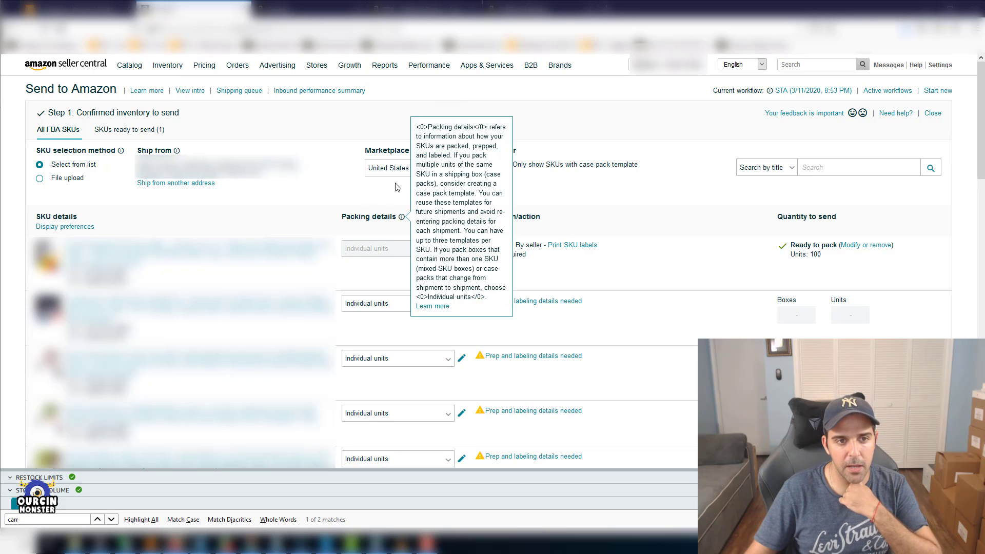
{"action": "left_click", "coordinate": [176, 183]}
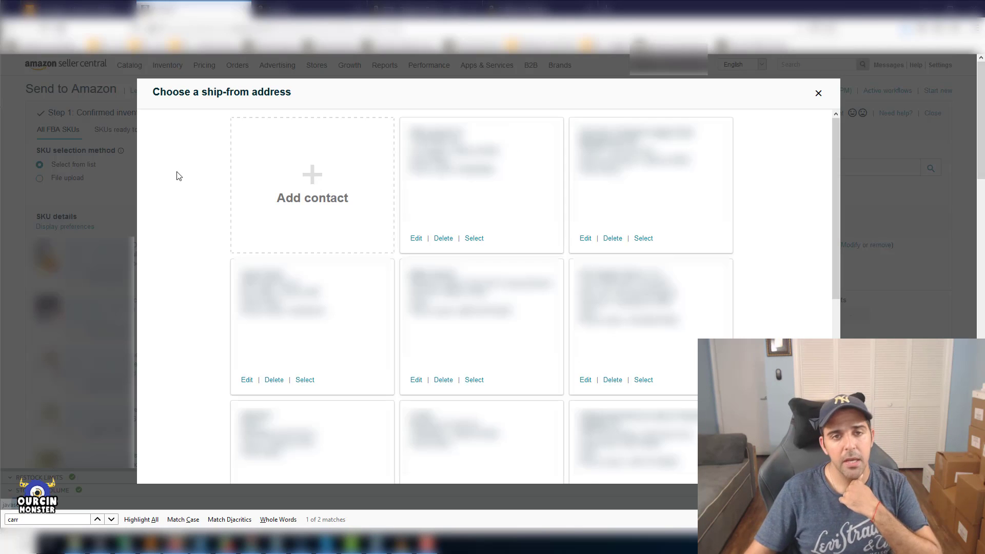
{"action": "key", "text": "ctrl+f"}
{"action": "left_click", "coordinate": [305, 380]}
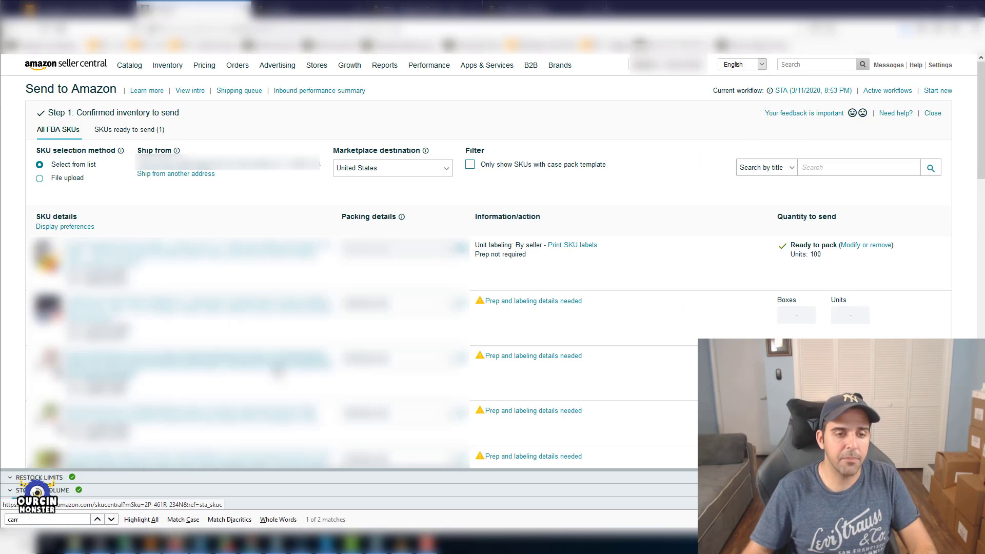
{"action": "scroll", "coordinate": [888, 236], "scroll_direction": "down", "scroll_amount": 10}
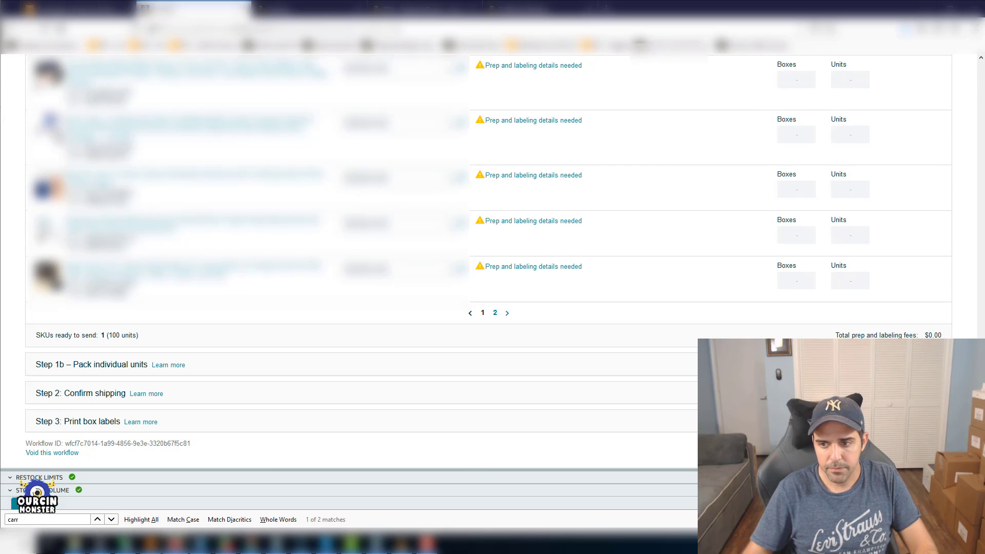
{"action": "scroll", "coordinate": [879, 226], "scroll_direction": "up", "scroll_amount": 10}
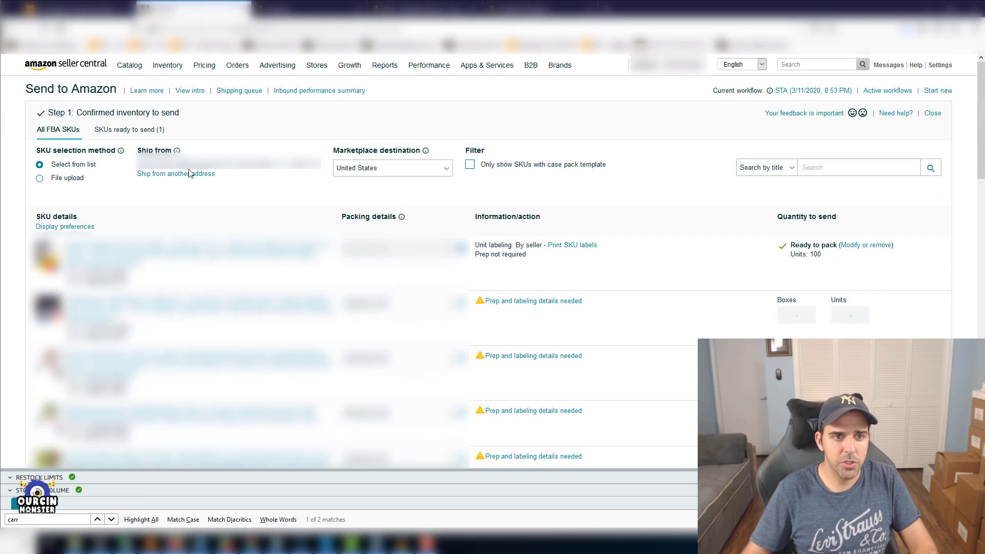
{"action": "left_click", "coordinate": [931, 113]}
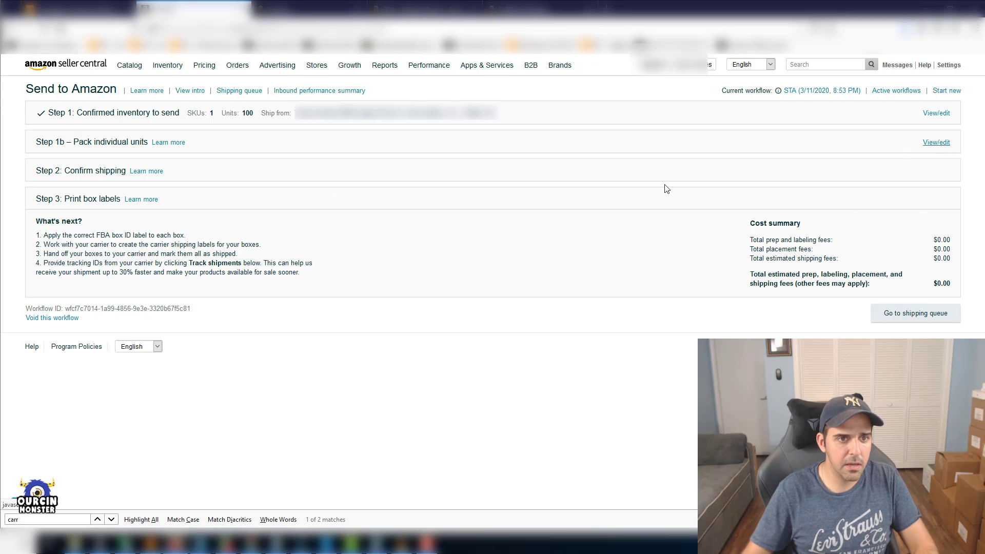
Confirm the packing step and choose Other as the non-partnered carrier for the CLT2 shipment
{"action": "left_click", "coordinate": [937, 142]}
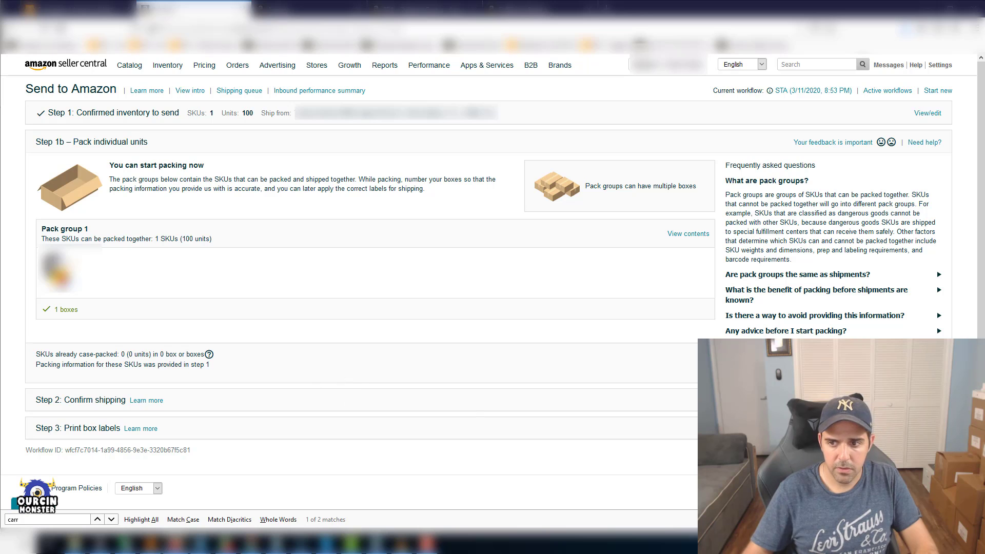
{"action": "left_click", "coordinate": [190, 395]}
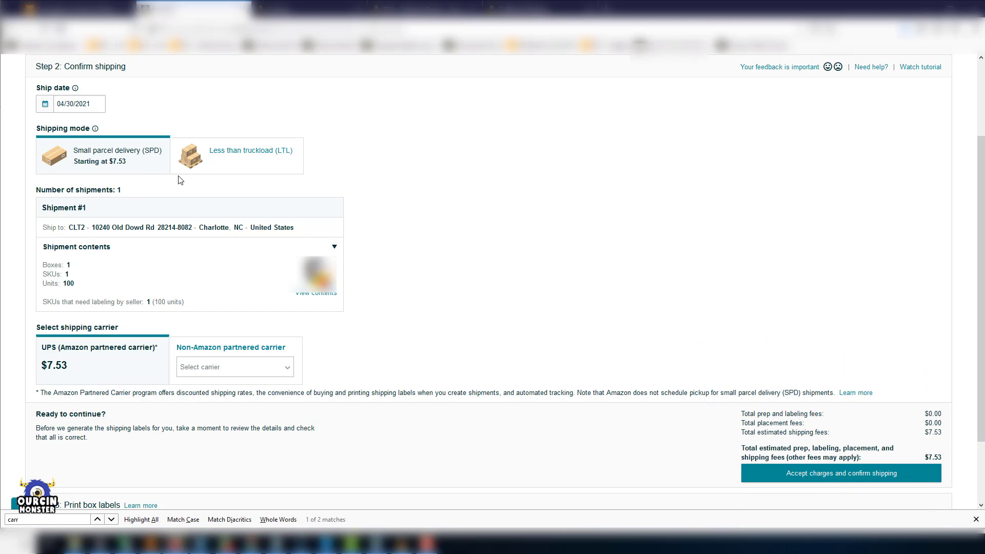
{"action": "double_click", "coordinate": [54, 366]}
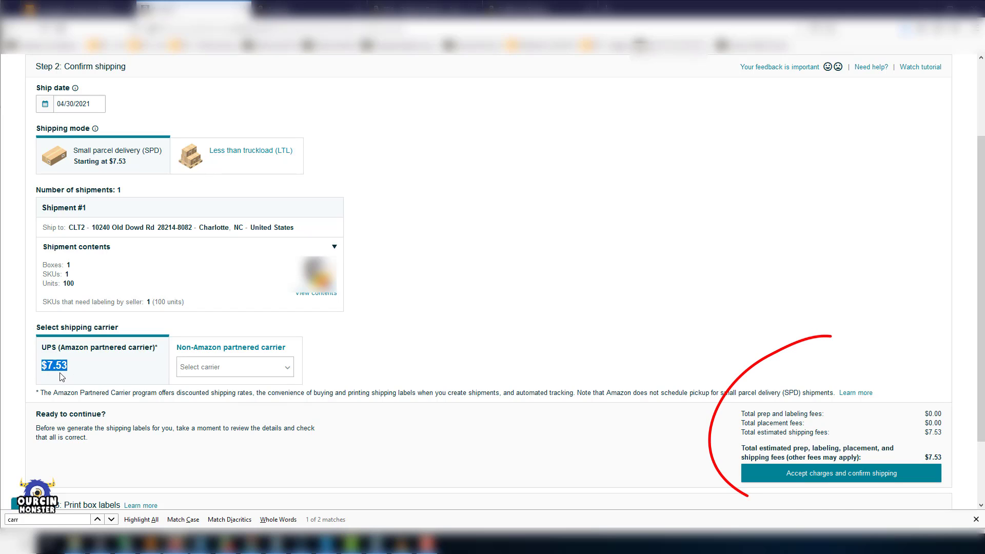
{"action": "left_click", "coordinate": [235, 367]}
{"action": "left_click", "coordinate": [195, 472]}
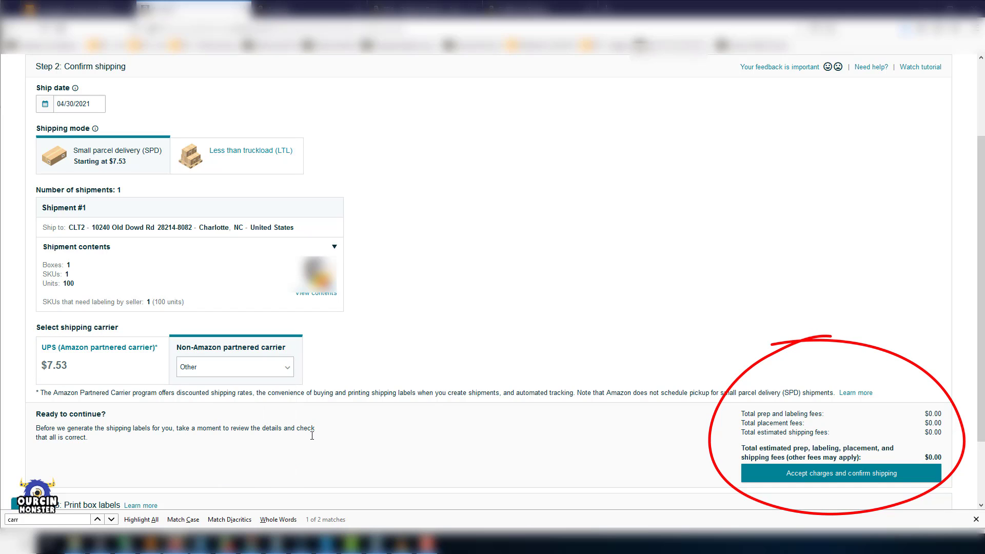
{"action": "scroll", "coordinate": [700, 446], "scroll_direction": "down", "scroll_amount": 3}
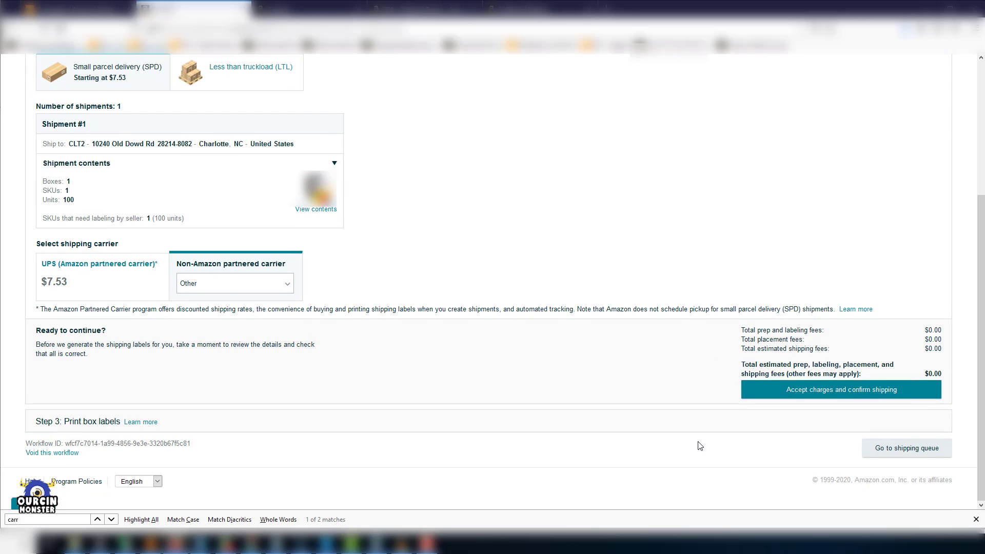
Accept the charges, confirm shipping, and print the box labels as 4 x 6 inch thermal labels
{"action": "left_click", "coordinate": [865, 393]}
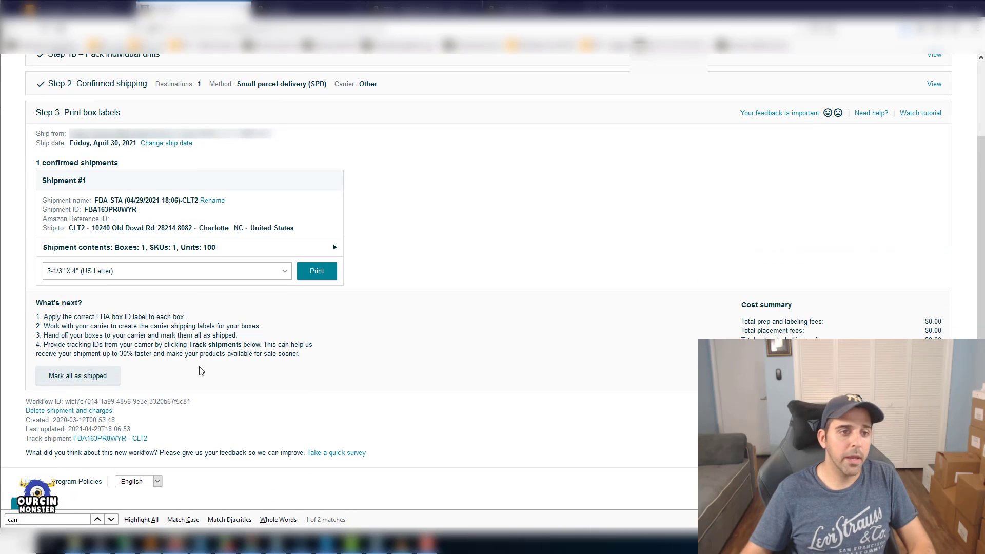
{"action": "left_click", "coordinate": [108, 271]}
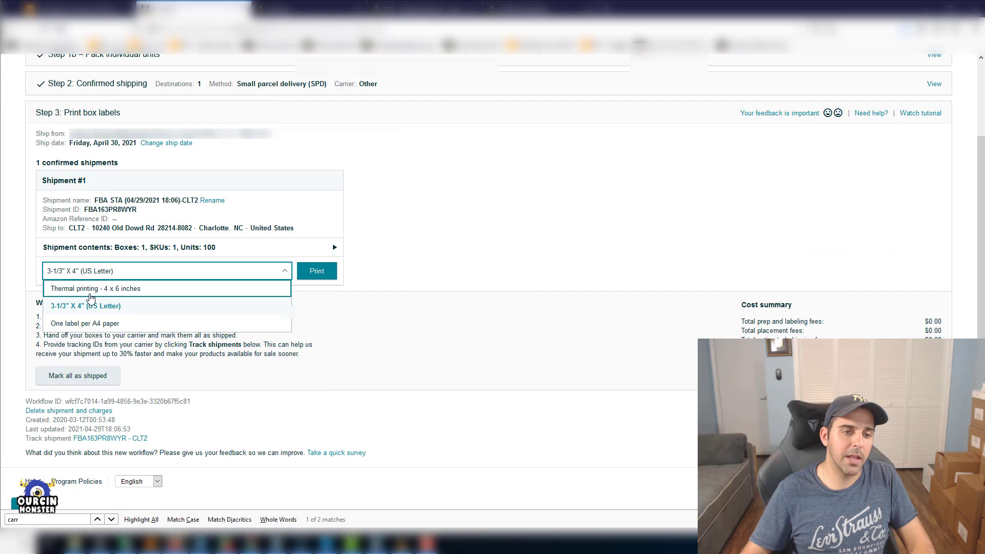
{"action": "left_click", "coordinate": [90, 288]}
{"action": "left_click", "coordinate": [316, 271]}
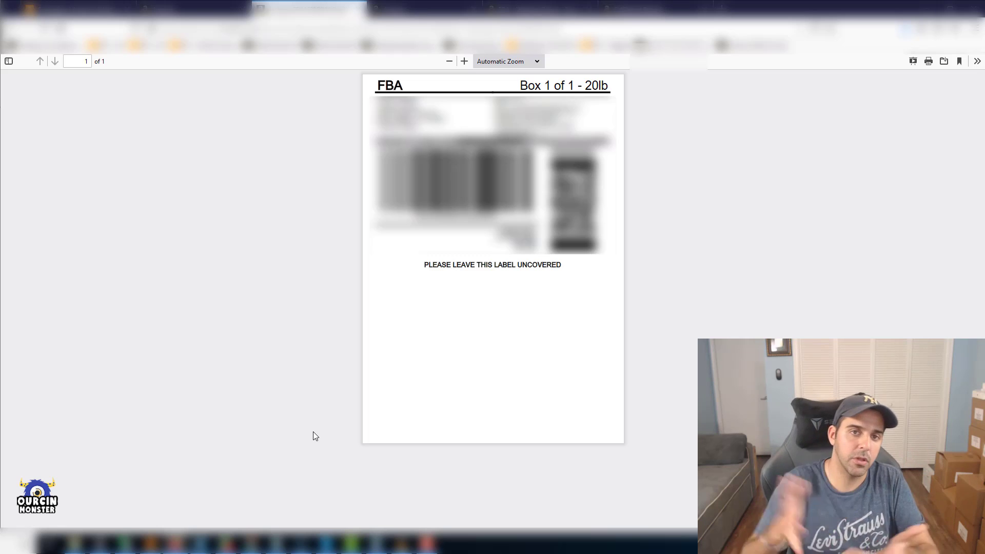
{"action": "left_click", "coordinate": [169, 9]}
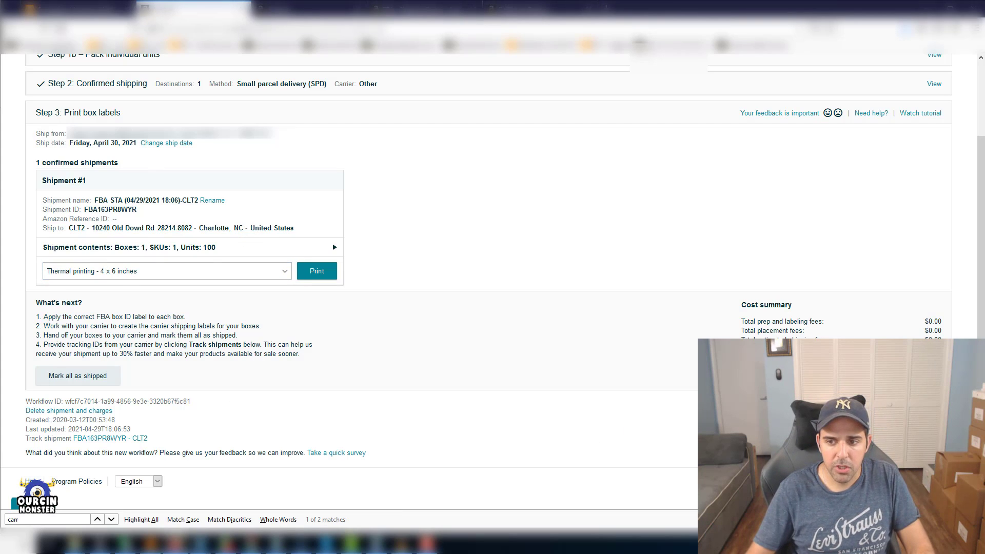
{"action": "left_click", "coordinate": [316, 270]}
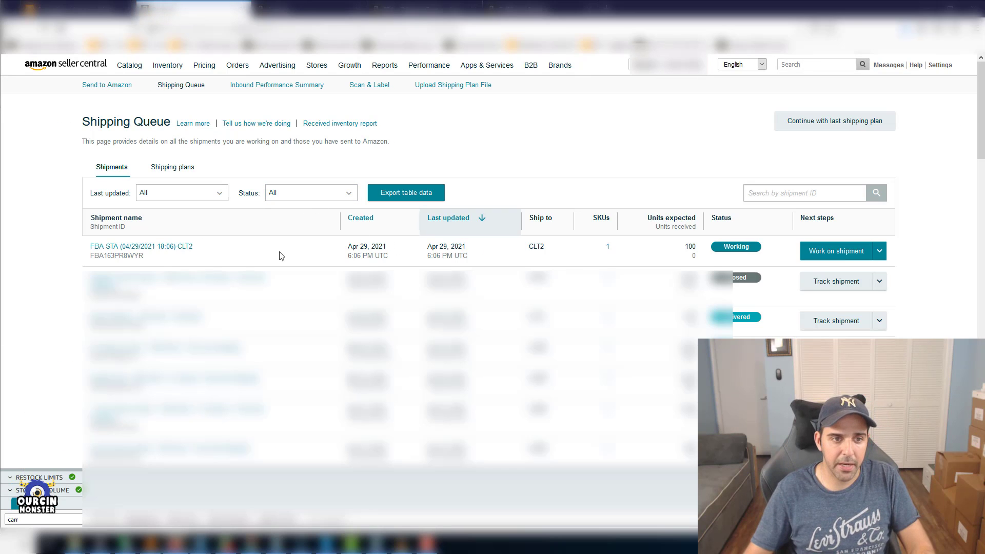
Open the new CLT2 shipment from the Shipping Queue and bring up its Rename box
{"action": "left_click", "coordinate": [164, 249]}
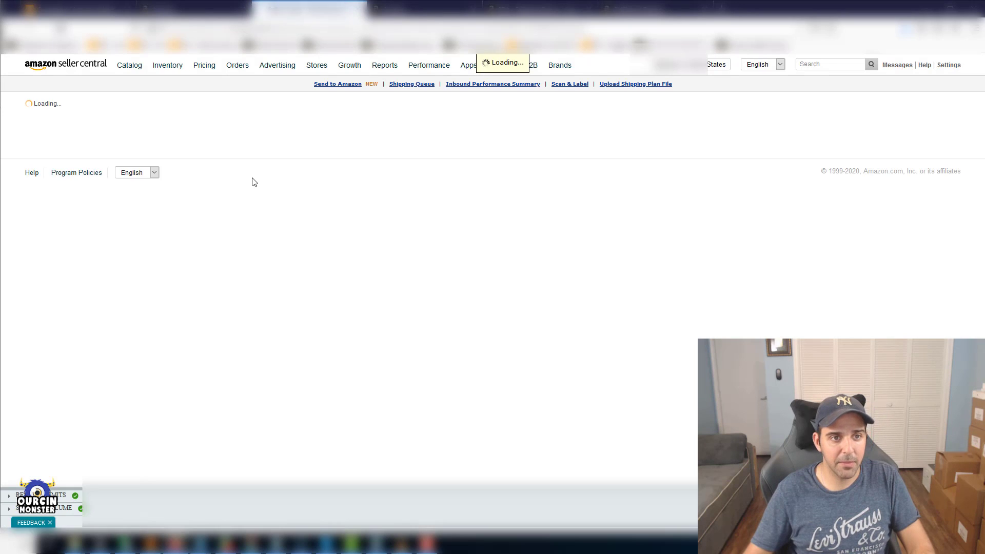
{"action": "key", "text": "ctrl+w"}
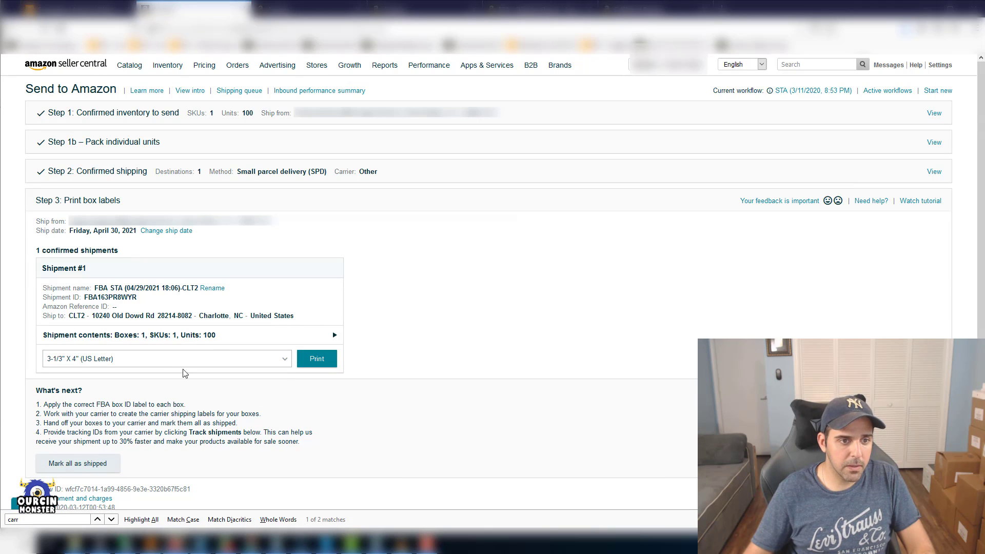
{"action": "left_click_drag", "start_coordinate": [224, 290], "coordinate": [51, 287]}
{"action": "left_click", "coordinate": [79, 286]}
{"action": "left_click", "coordinate": [212, 288]}
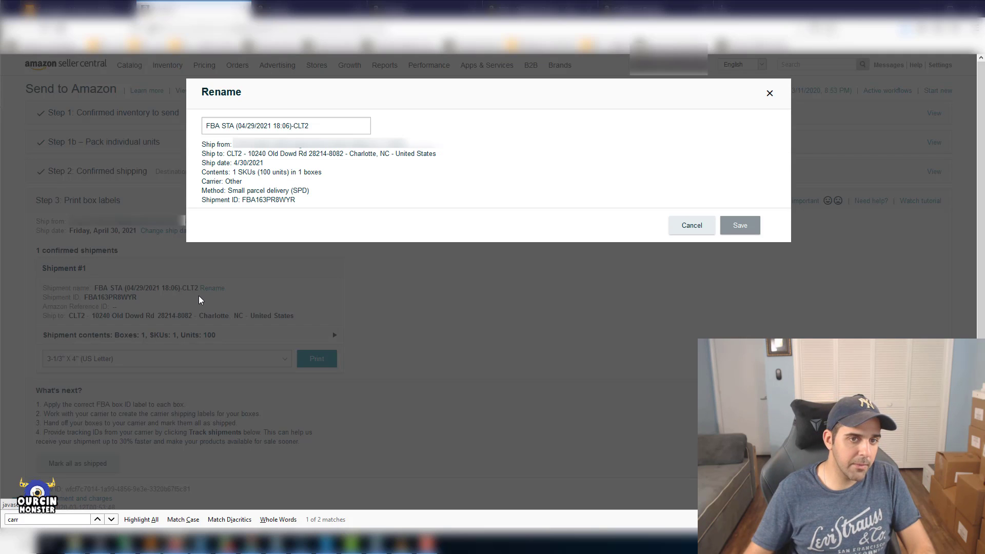
Replace the shipment name, drafting 'Hair Brush - 500 Units -' as the new name
{"action": "triple_click", "coordinate": [259, 125]}
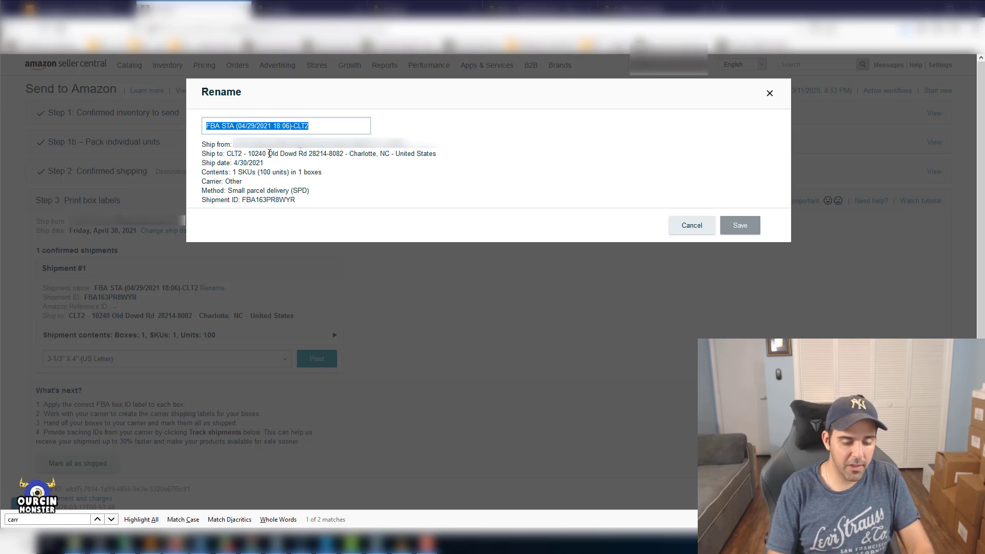
{"action": "type", "text": "T"}
{"action": "key", "text": "BackSpace"}
{"action": "type", "text": "Hai"}
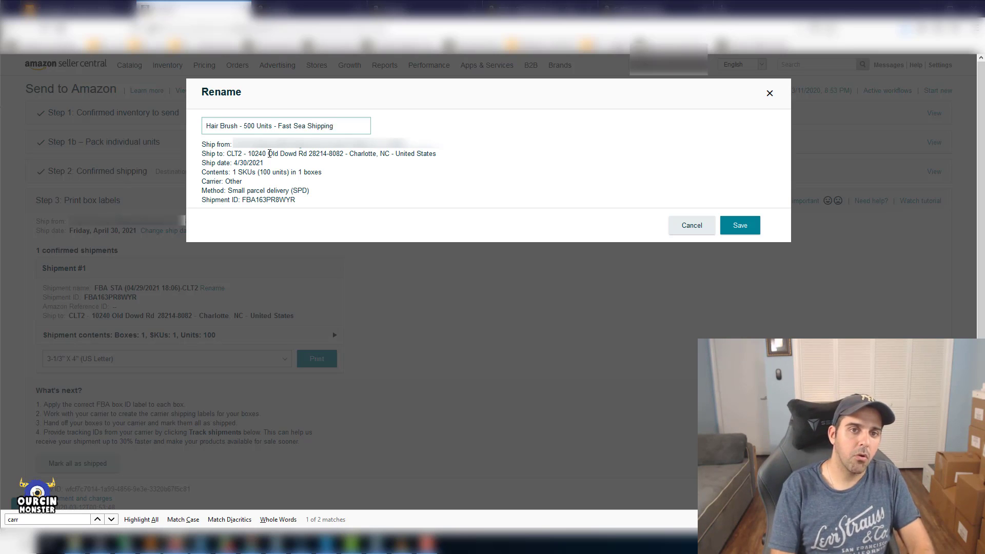
{"action": "key", "text": "BackSpace"}
{"action": "key", "text": "BackSpace"}
{"action": "key", "text": "BackSpace"}
{"action": "key", "text": "BackSpace"}
{"action": "key", "text": "BackSpace"}
{"action": "key", "text": "BackSpace"}
{"action": "key", "text": "BackSpace"}
{"action": "key", "text": "BackSpace"}
{"action": "key", "text": "BackSpace"}
{"action": "key", "text": "BackSpace"}
{"action": "key", "text": "BackSpace"}
{"action": "key", "text": "BackSpace"}
{"action": "key", "text": "BackSpace"}
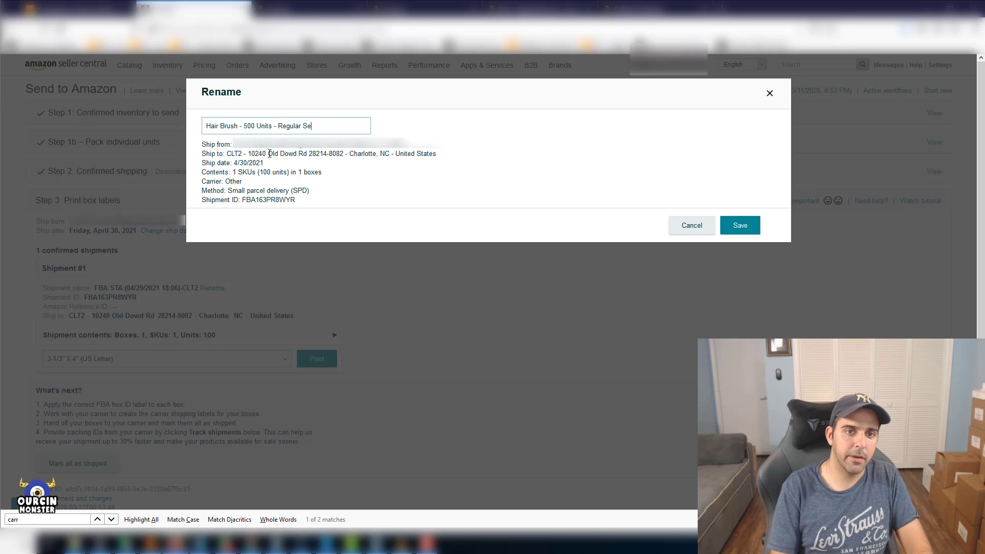
{"action": "key", "text": "BackSpace"}
{"action": "key", "text": "BackSpace"}
{"action": "key", "text": "BackSpace"}
{"action": "key", "text": "BackSpace"}
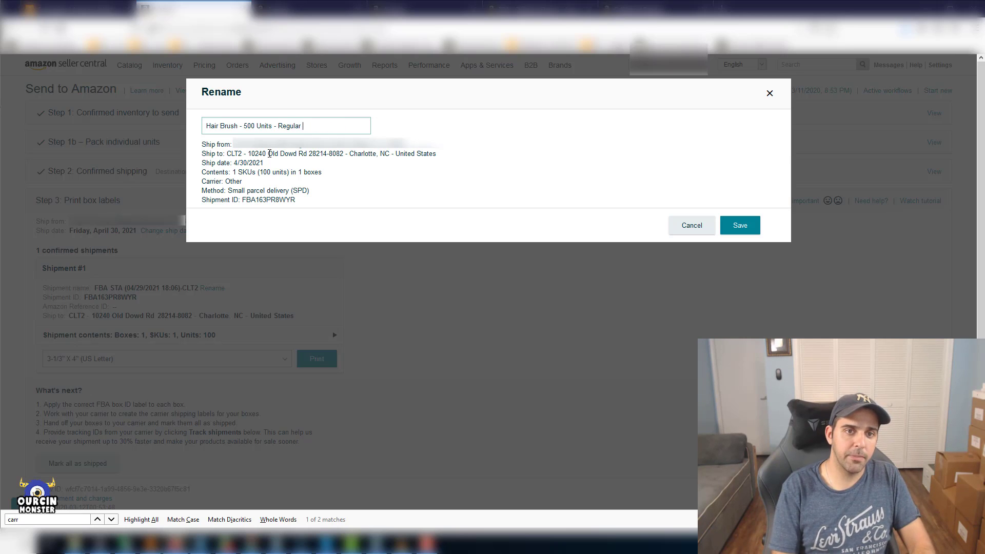
{"action": "key", "text": "BackSpace"}
{"action": "key", "text": "BackSpace"}
{"action": "key", "text": "BackSpace"}
{"action": "key", "text": "BackSpace"}
{"action": "key", "text": "BackSpace"}
{"action": "key", "text": "BackSpace"}
{"action": "key", "text": "BackSpace"}
{"action": "key", "text": "BackSpace"}
{"action": "type", "text": "Air shippin"}
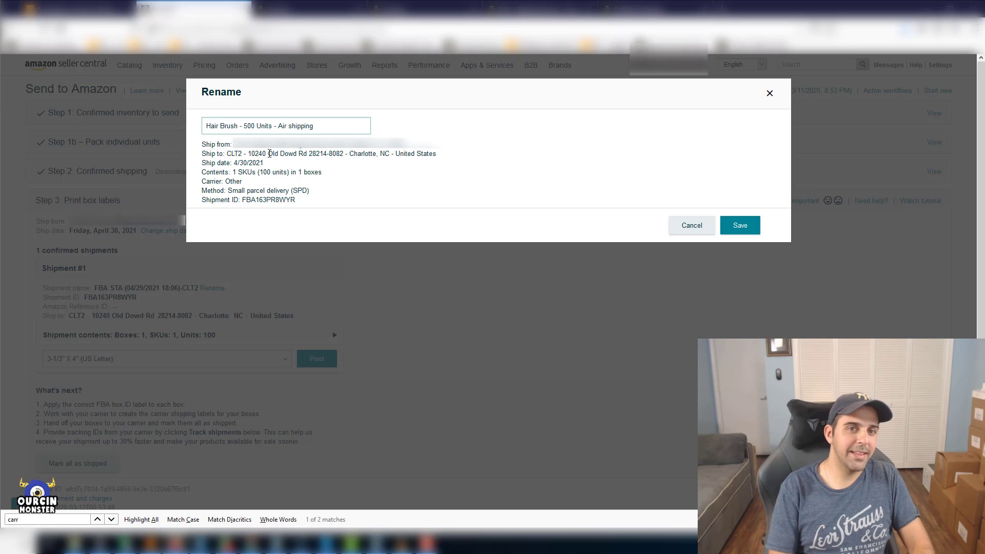
{"action": "key", "text": "BackSpace"}
{"action": "key", "text": "BackSpace"}
{"action": "key", "text": "BackSpace"}
{"action": "key", "text": "BackSpace"}
{"action": "key", "text": "BackSpace"}
{"action": "key", "text": "BackSpace"}
{"action": "key", "text": "BackSpace"}
{"action": "key", "text": "BackSpace"}
{"action": "key", "text": "BackSpace"}
{"action": "key", "text": "BackSpace"}
{"action": "key", "text": "BackSpace"}
{"action": "key", "text": "BackSpace"}
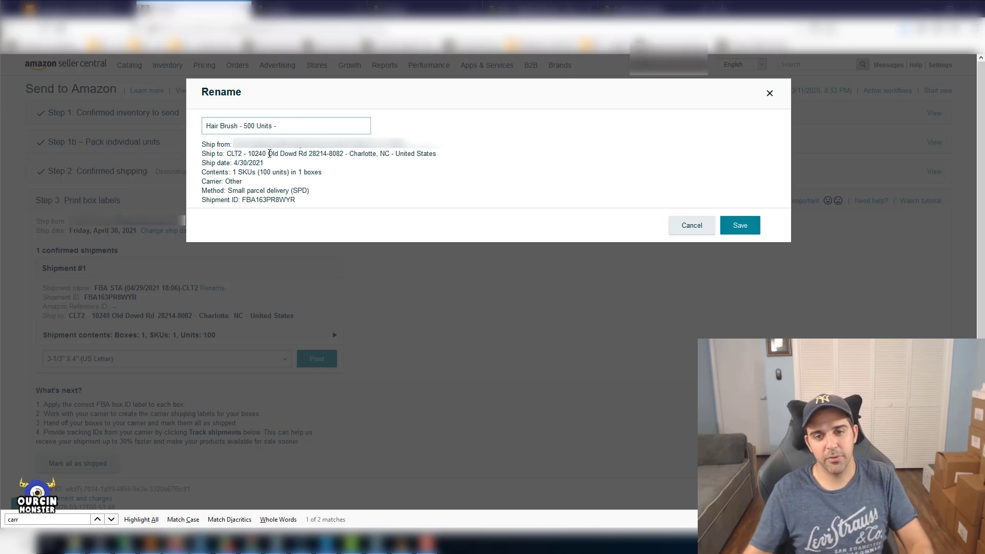
Cancel the shipment rename without saving any changes
{"action": "left_click", "coordinate": [686, 226]}
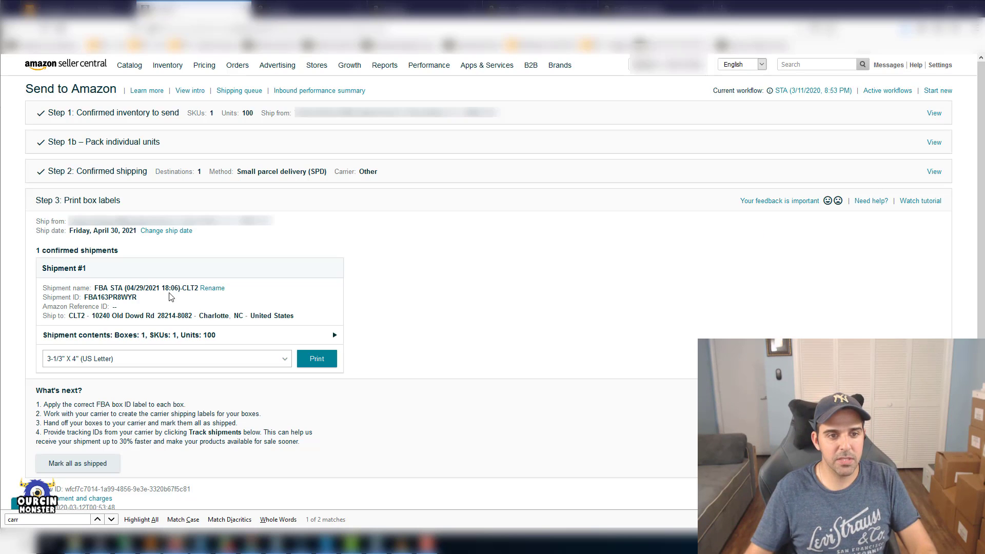
{"action": "left_click", "coordinate": [212, 288]}
{"action": "left_click", "coordinate": [687, 231]}
{"action": "scroll", "coordinate": [686, 242], "scroll_direction": "down", "scroll_amount": 3}
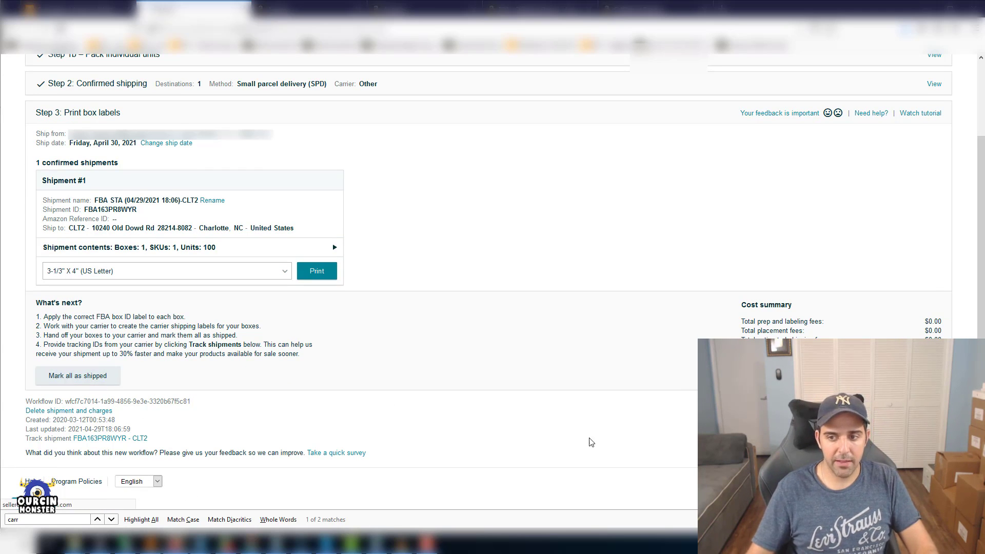
Reopen shipment FBA163PR8WYR from the Shipping Queue, print its box labels, and mark all as shipped
{"action": "left_click", "coordinate": [110, 438]}
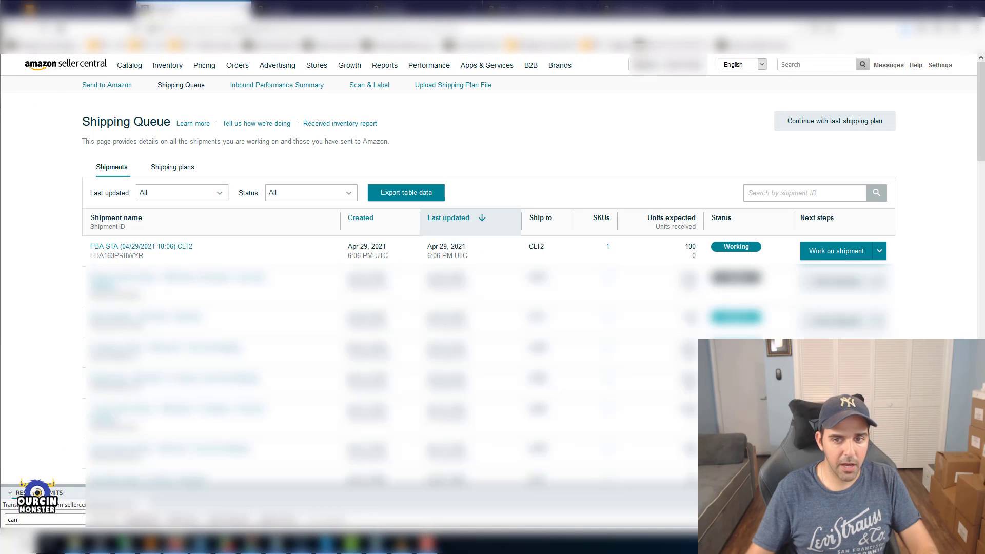
{"action": "left_click", "coordinate": [133, 247]}
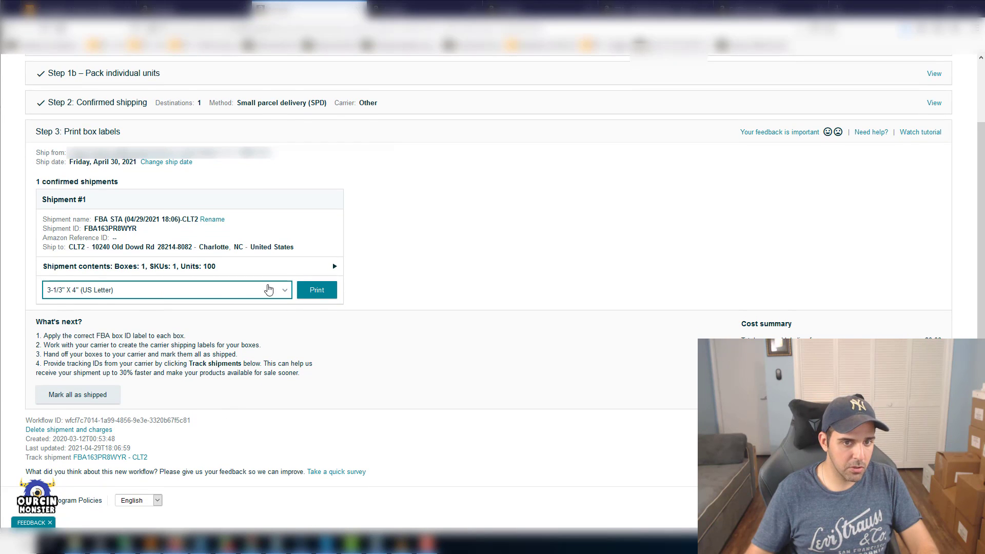
{"action": "left_click", "coordinate": [320, 297]}
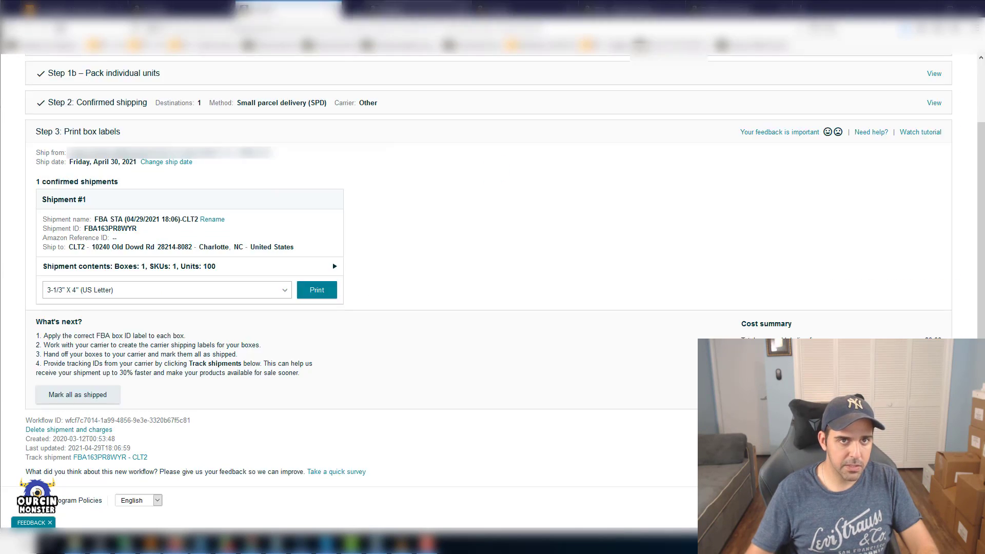
{"action": "left_click", "coordinate": [85, 395]}
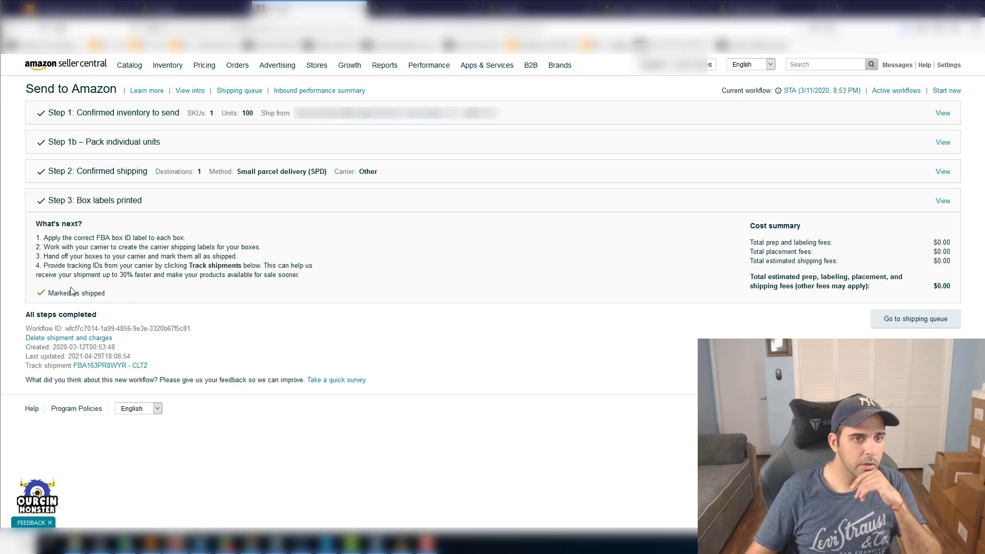
Read through the three What's next instructions, then go to the Shipping Queue
{"action": "triple_click", "coordinate": [96, 236]}
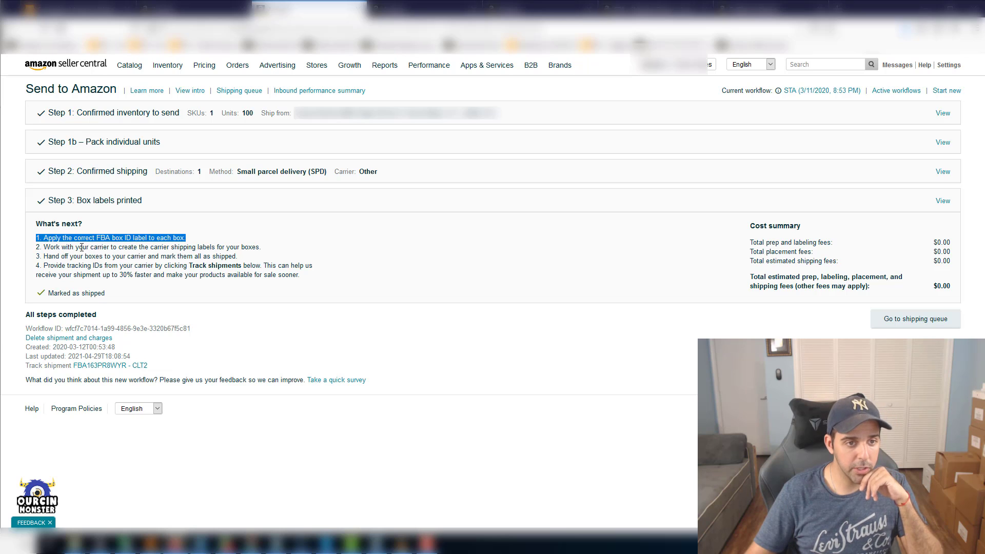
{"action": "triple_click", "coordinate": [81, 248]}
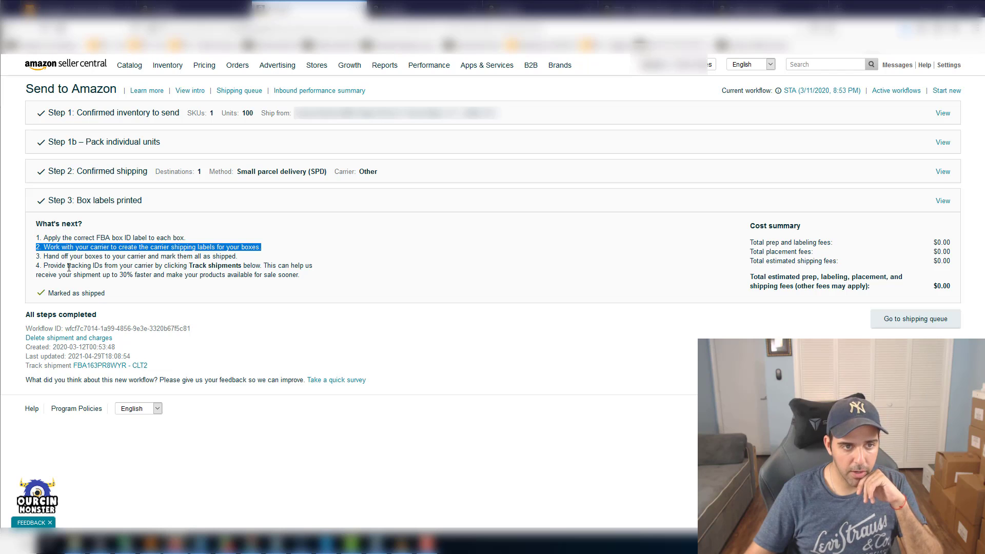
{"action": "triple_click", "coordinate": [75, 256]}
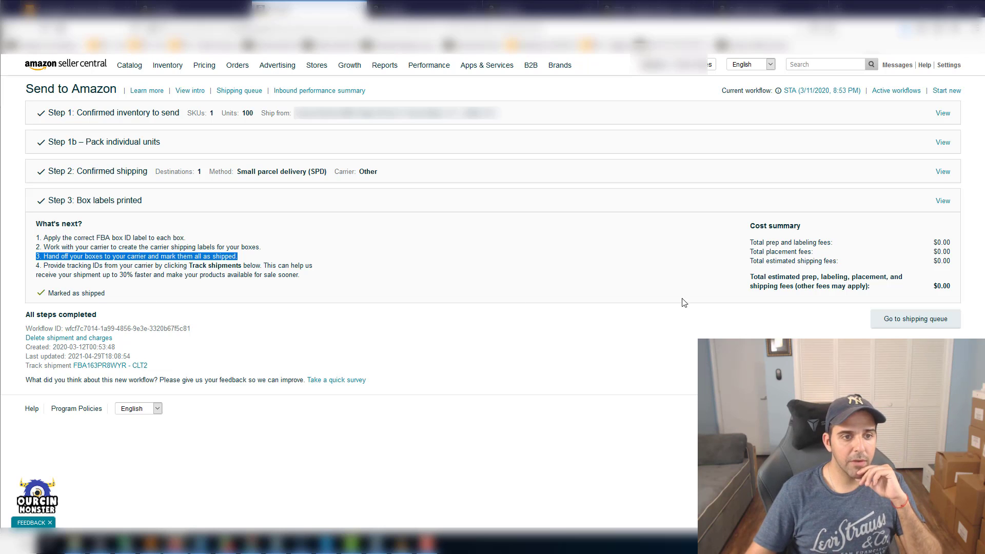
{"action": "left_click", "coordinate": [916, 319]}
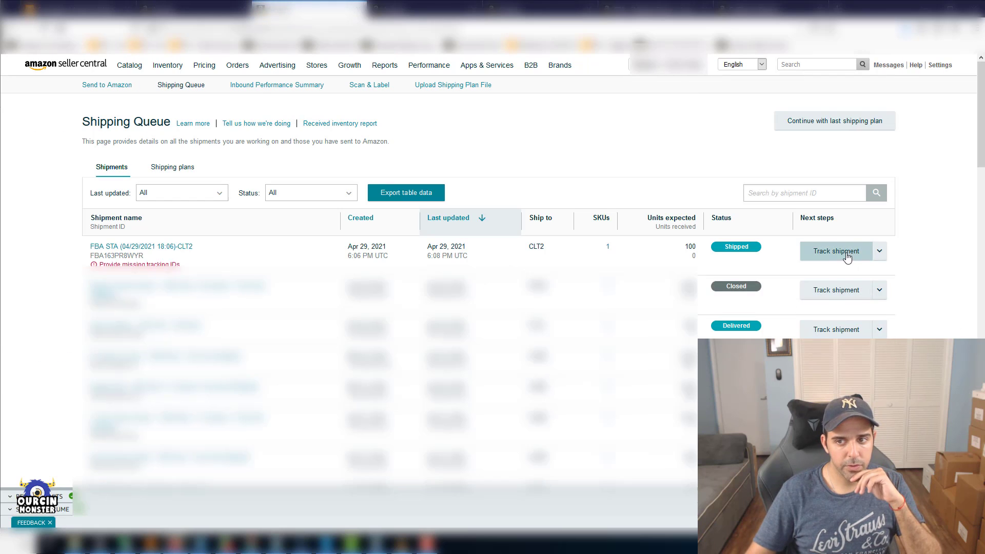
Enter tracking number 1234567 for box 1 of the shipment and save it
{"action": "left_click", "coordinate": [846, 257]}
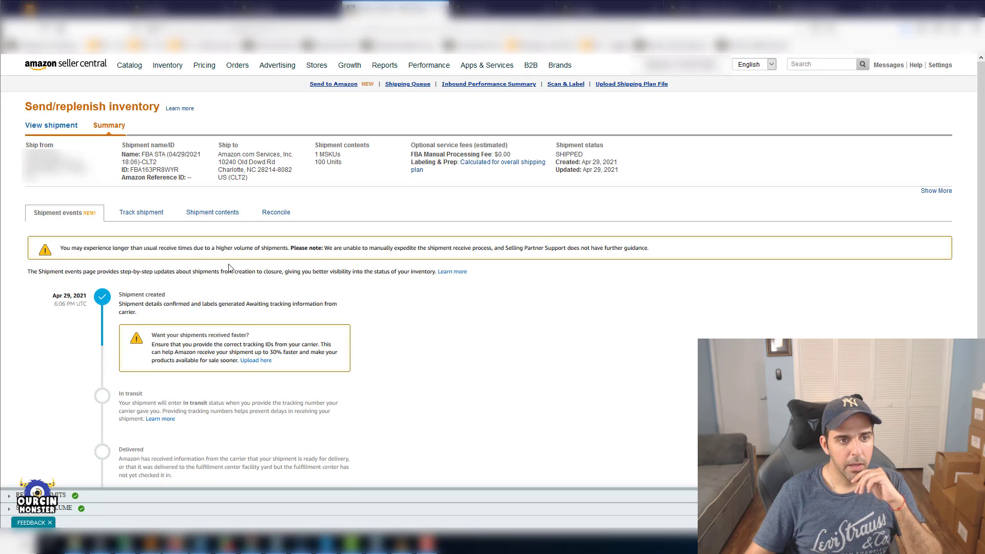
{"action": "left_click", "coordinate": [141, 213]}
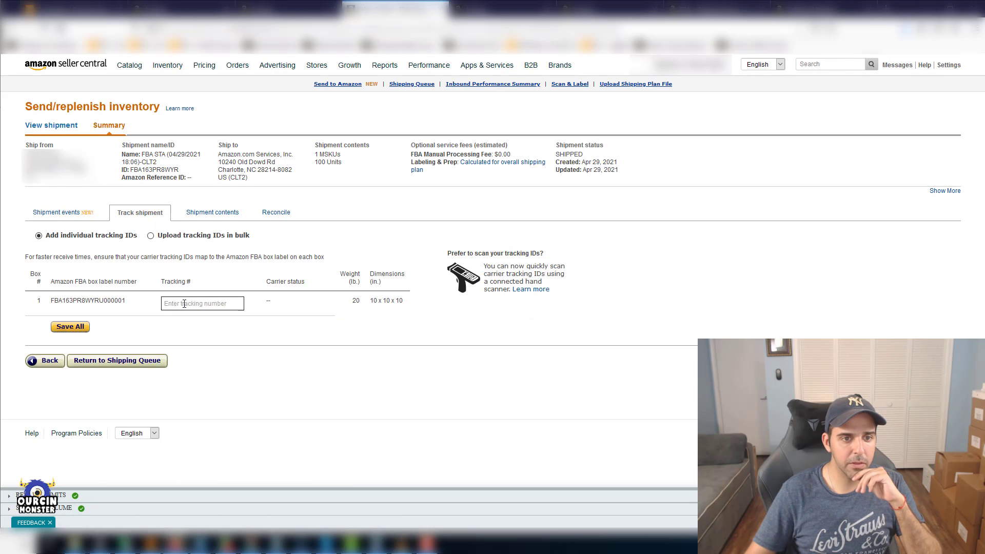
{"action": "left_click", "coordinate": [185, 303]}
{"action": "type", "text": "1234567"}
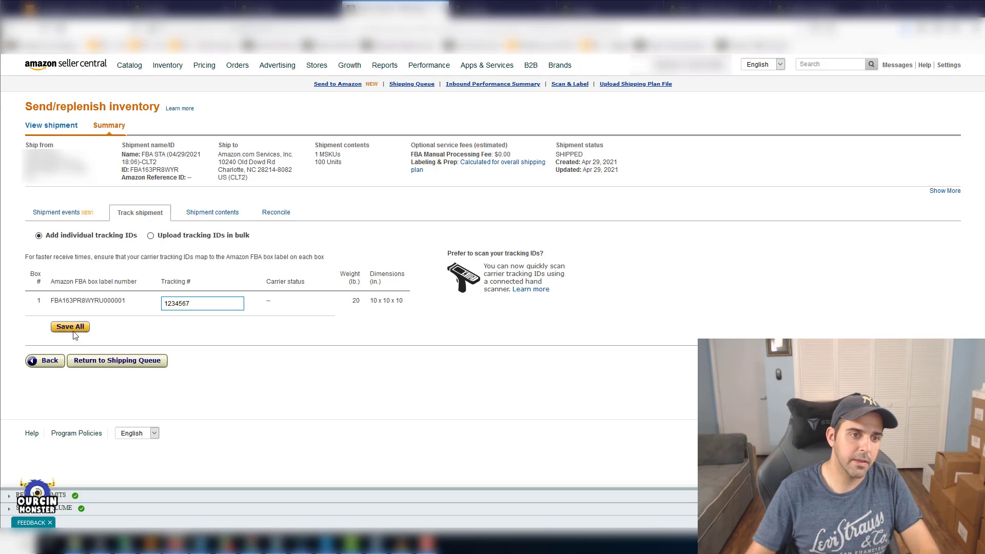
{"action": "left_click", "coordinate": [73, 325]}
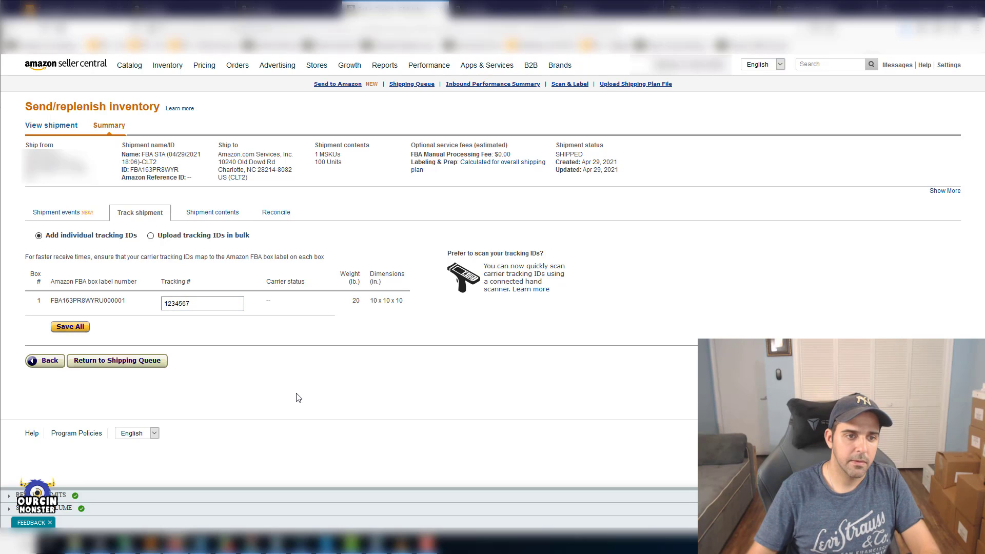
{"action": "left_click", "coordinate": [73, 326]}
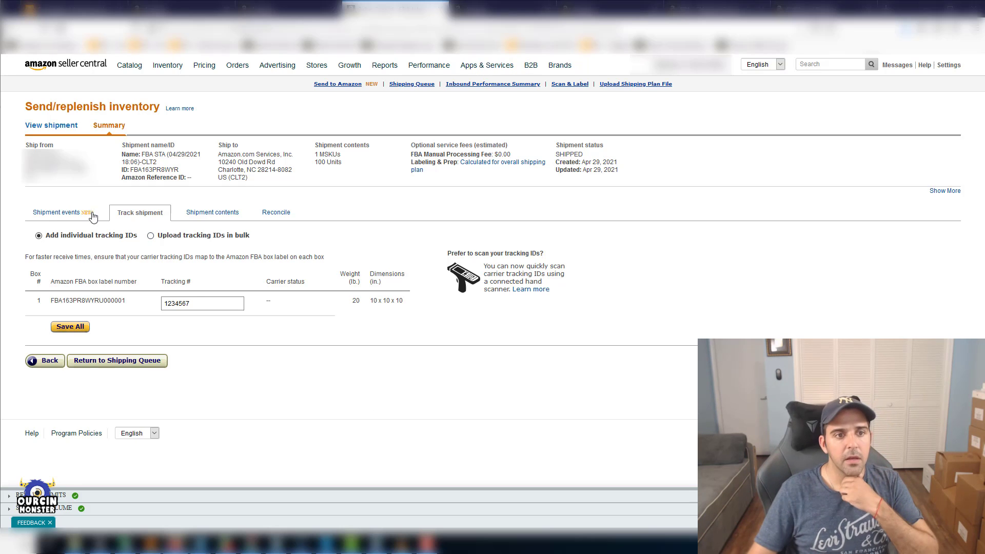
Browse the shipment's Events, Tracking, Contents and Reconciliation tabs, then return to Send to Amazon
{"action": "left_click", "coordinate": [77, 212]}
{"action": "scroll", "coordinate": [316, 237], "scroll_direction": "down", "scroll_amount": 3}
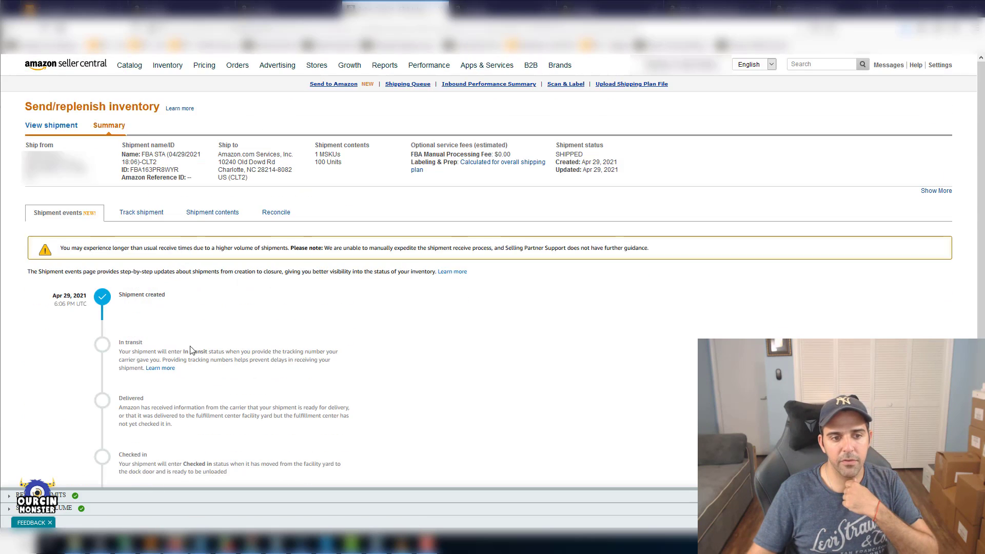
{"action": "left_click", "coordinate": [61, 397]}
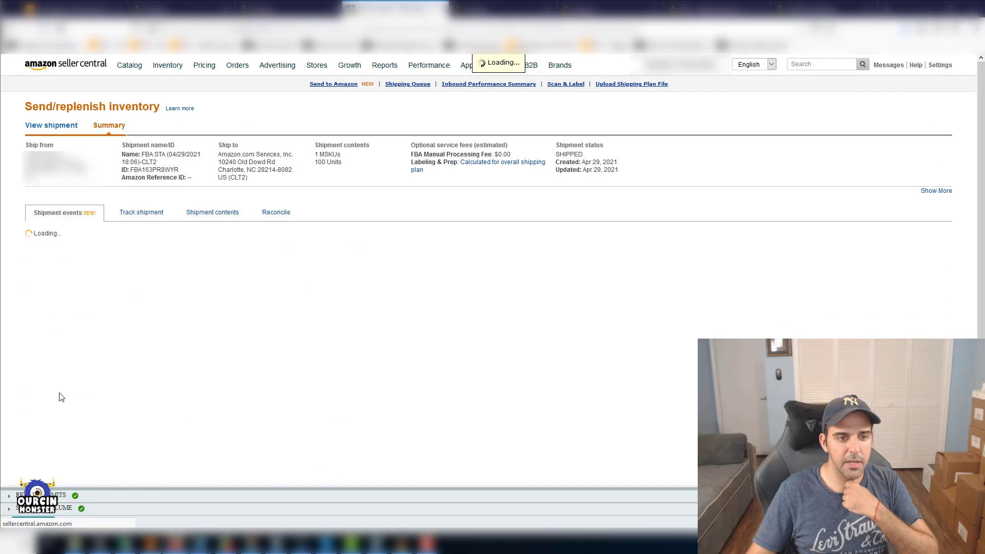
{"action": "left_click", "coordinate": [144, 216]}
{"action": "left_click", "coordinate": [212, 213]}
{"action": "left_click", "coordinate": [274, 213]}
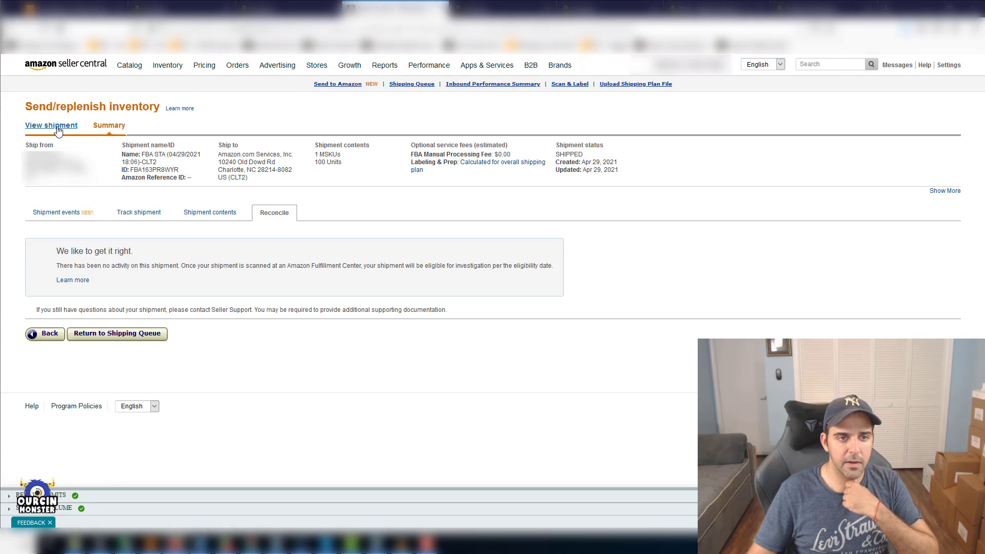
{"action": "left_click", "coordinate": [56, 129]}
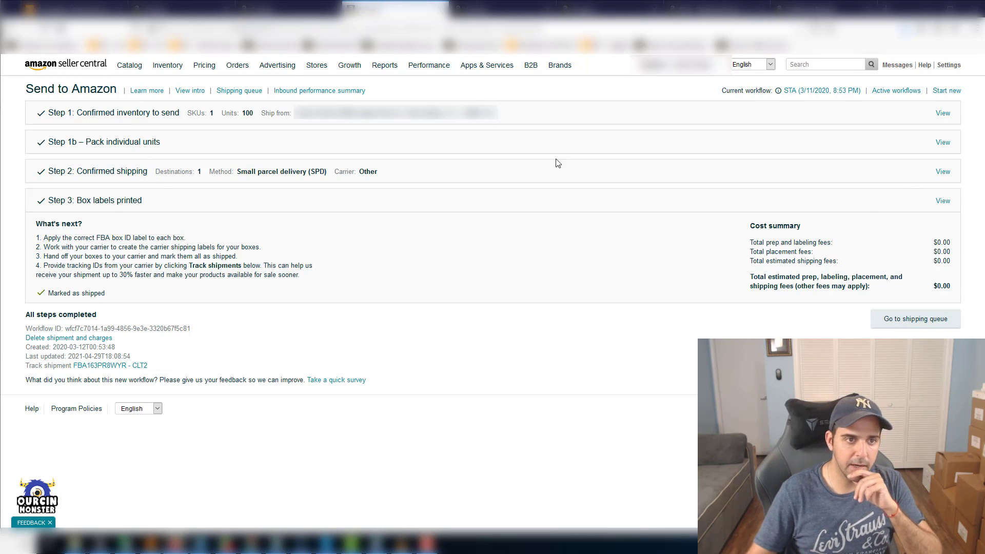
{"action": "left_click", "coordinate": [942, 171]}
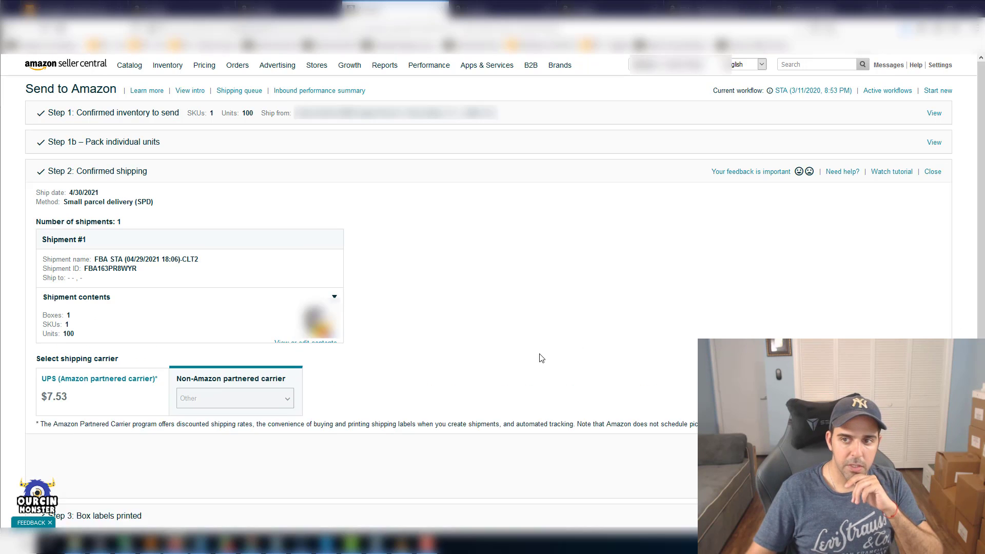
{"action": "scroll", "coordinate": [136, 240], "scroll_direction": "down", "scroll_amount": 3}
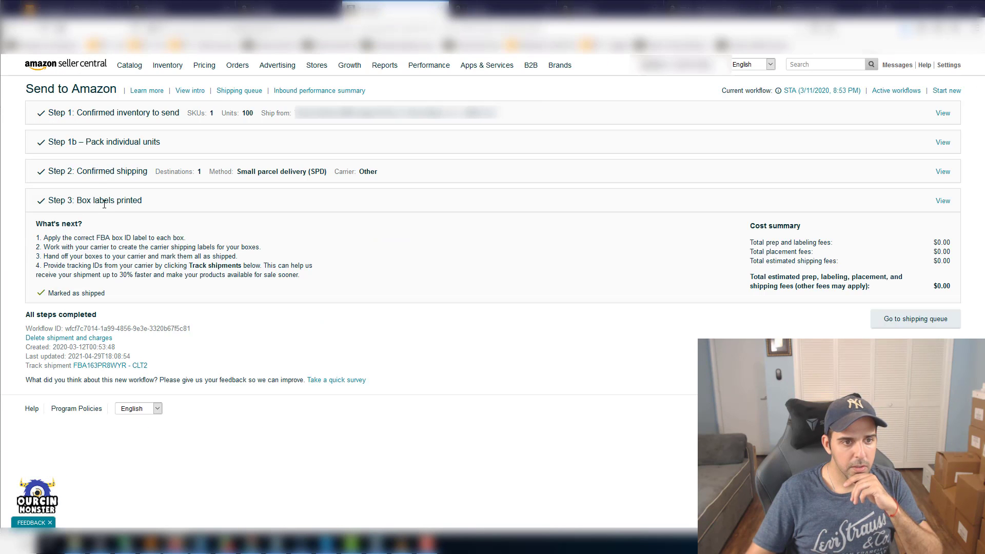
{"action": "triple_click", "coordinate": [78, 293]}
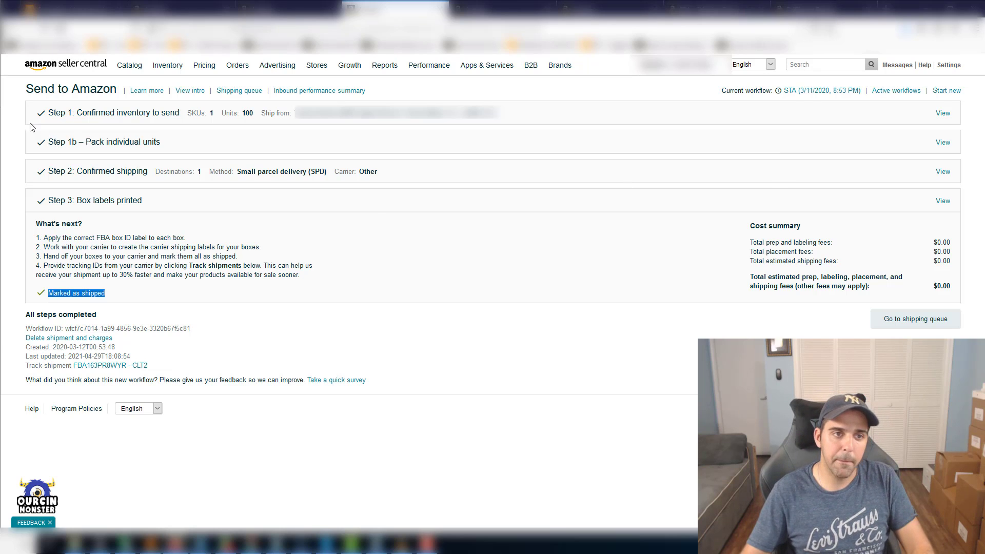
{"action": "left_click_drag", "start_coordinate": [27, 117], "coordinate": [370, 385]}
{"action": "left_click", "coordinate": [370, 385]}
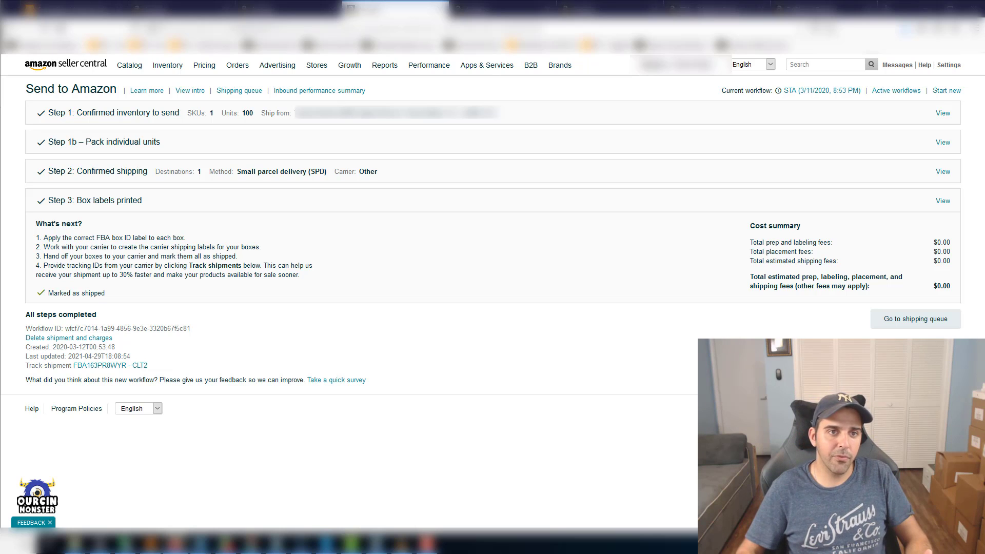
From Manage FBA Inventory, start Send/Replenish Inventory for the first listing
{"action": "mouse_move", "coordinate": [167, 67]}
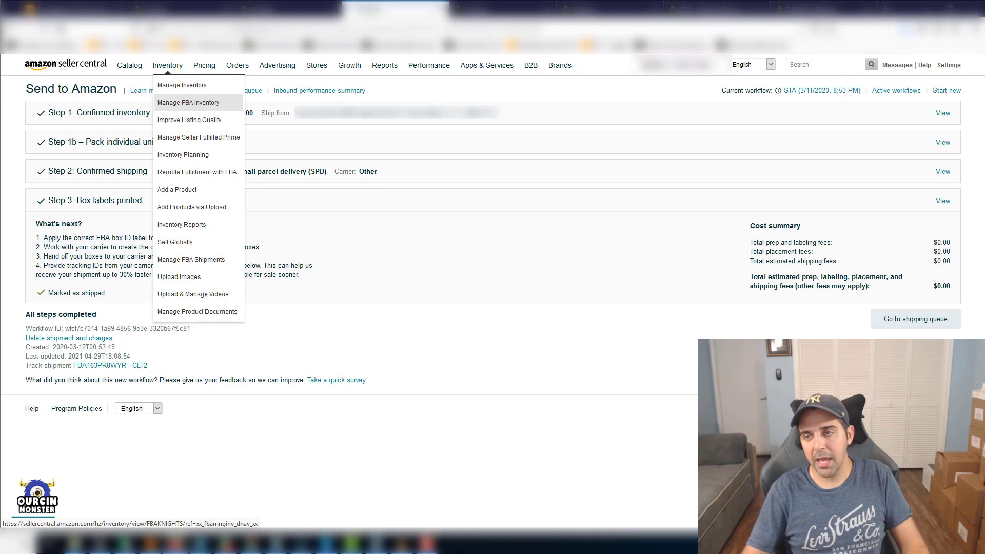
{"action": "left_click", "coordinate": [188, 102]}
{"action": "left_click", "coordinate": [954, 234]}
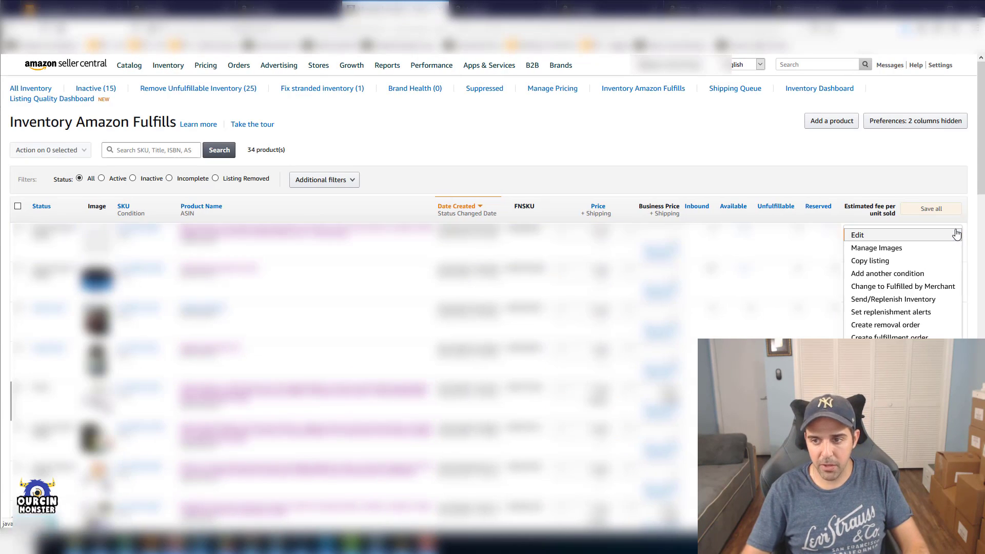
{"action": "left_click", "coordinate": [878, 300]}
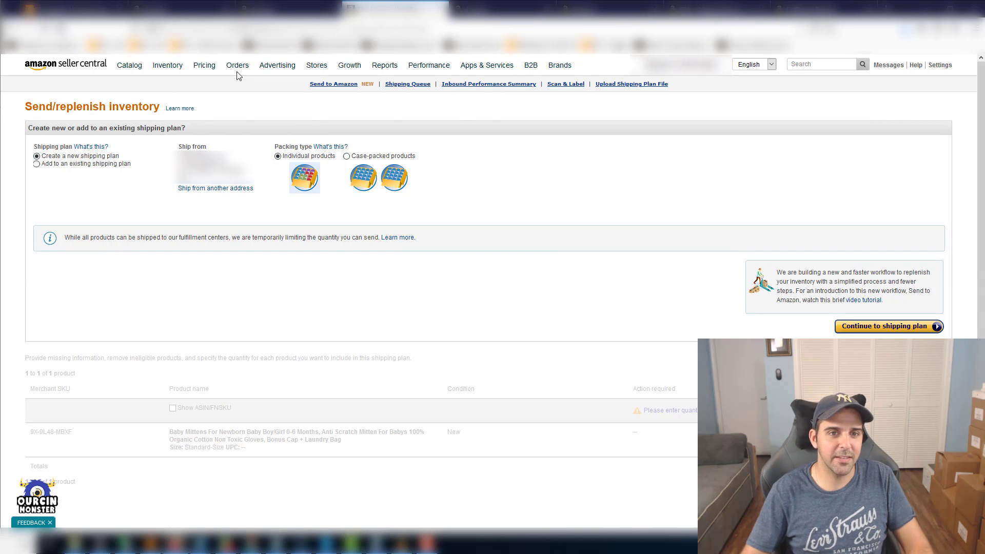
Choose Case-packed products, continue to the shipping plan, and show ASIN/FNSKU
{"action": "left_click", "coordinate": [346, 156]}
{"action": "left_click", "coordinate": [903, 327]}
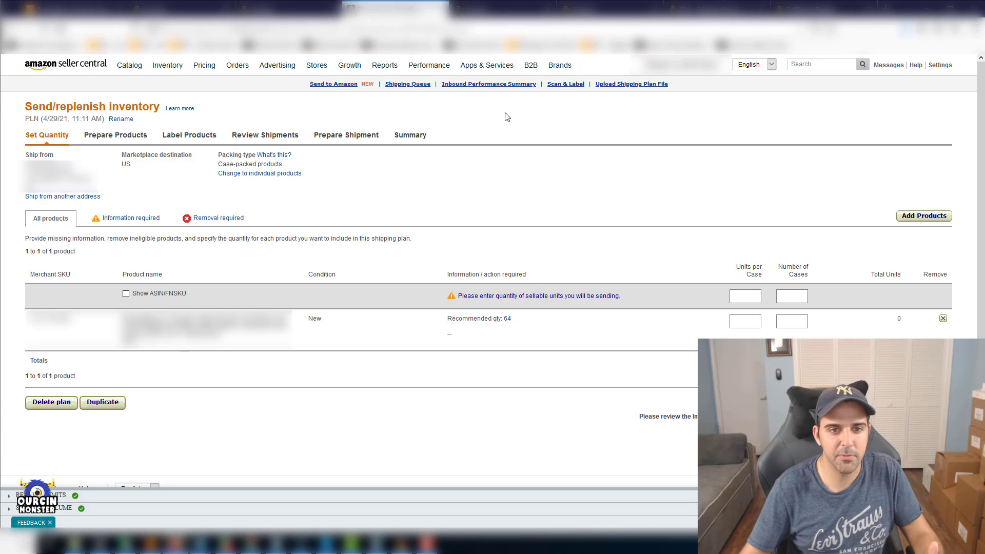
{"action": "left_click", "coordinate": [126, 293]}
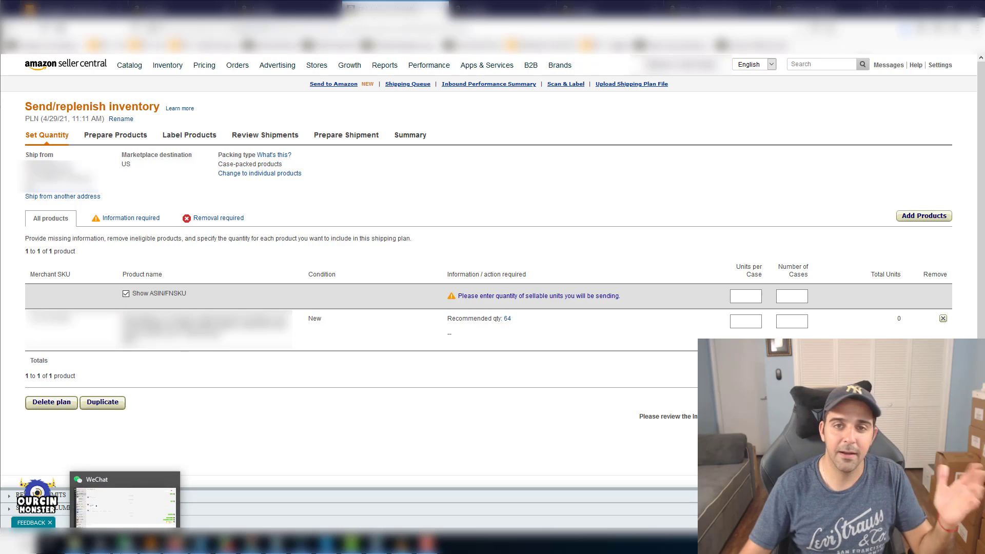
{"action": "mouse_move", "coordinate": [100, 544]}
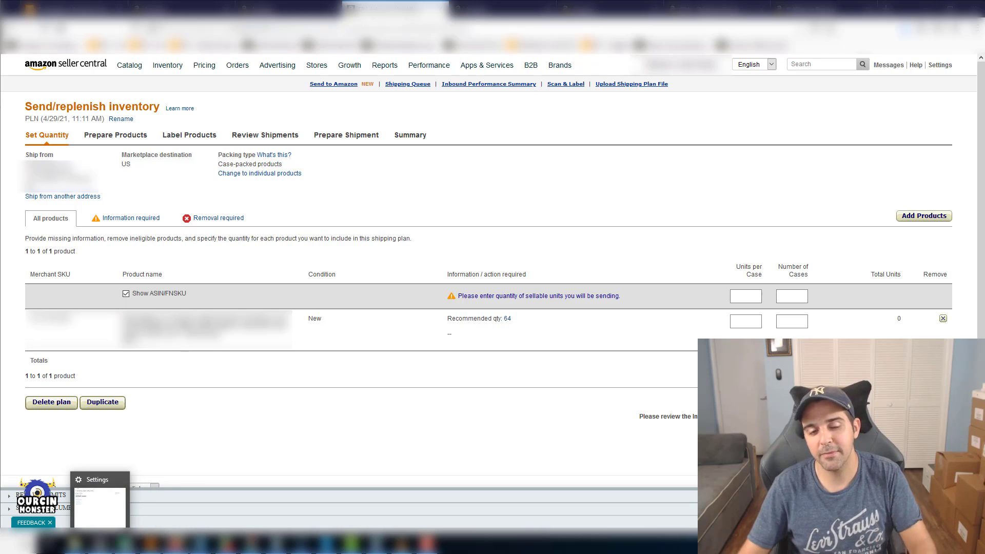